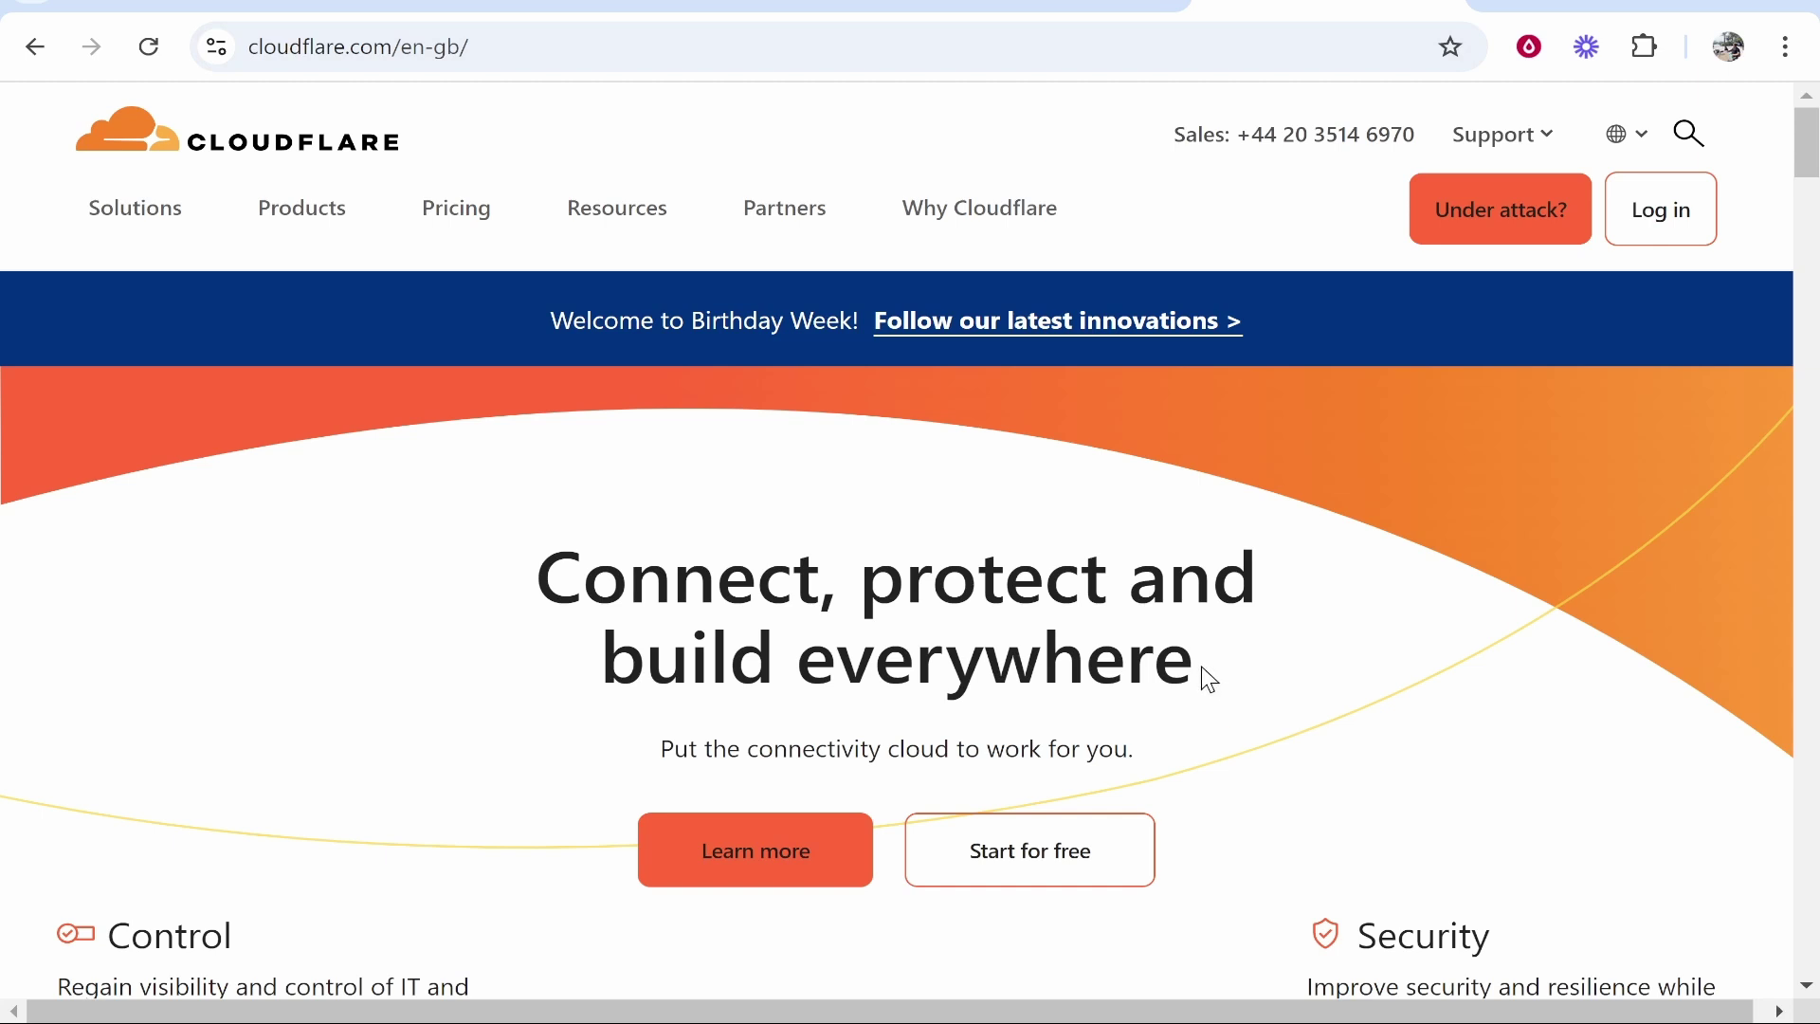
- Start a free Cloudflare account sign-up from the cloudflare.com homepage
{"action": "scroll", "coordinate": [1146, 576], "scroll_direction": "down", "scroll_amount": 1}
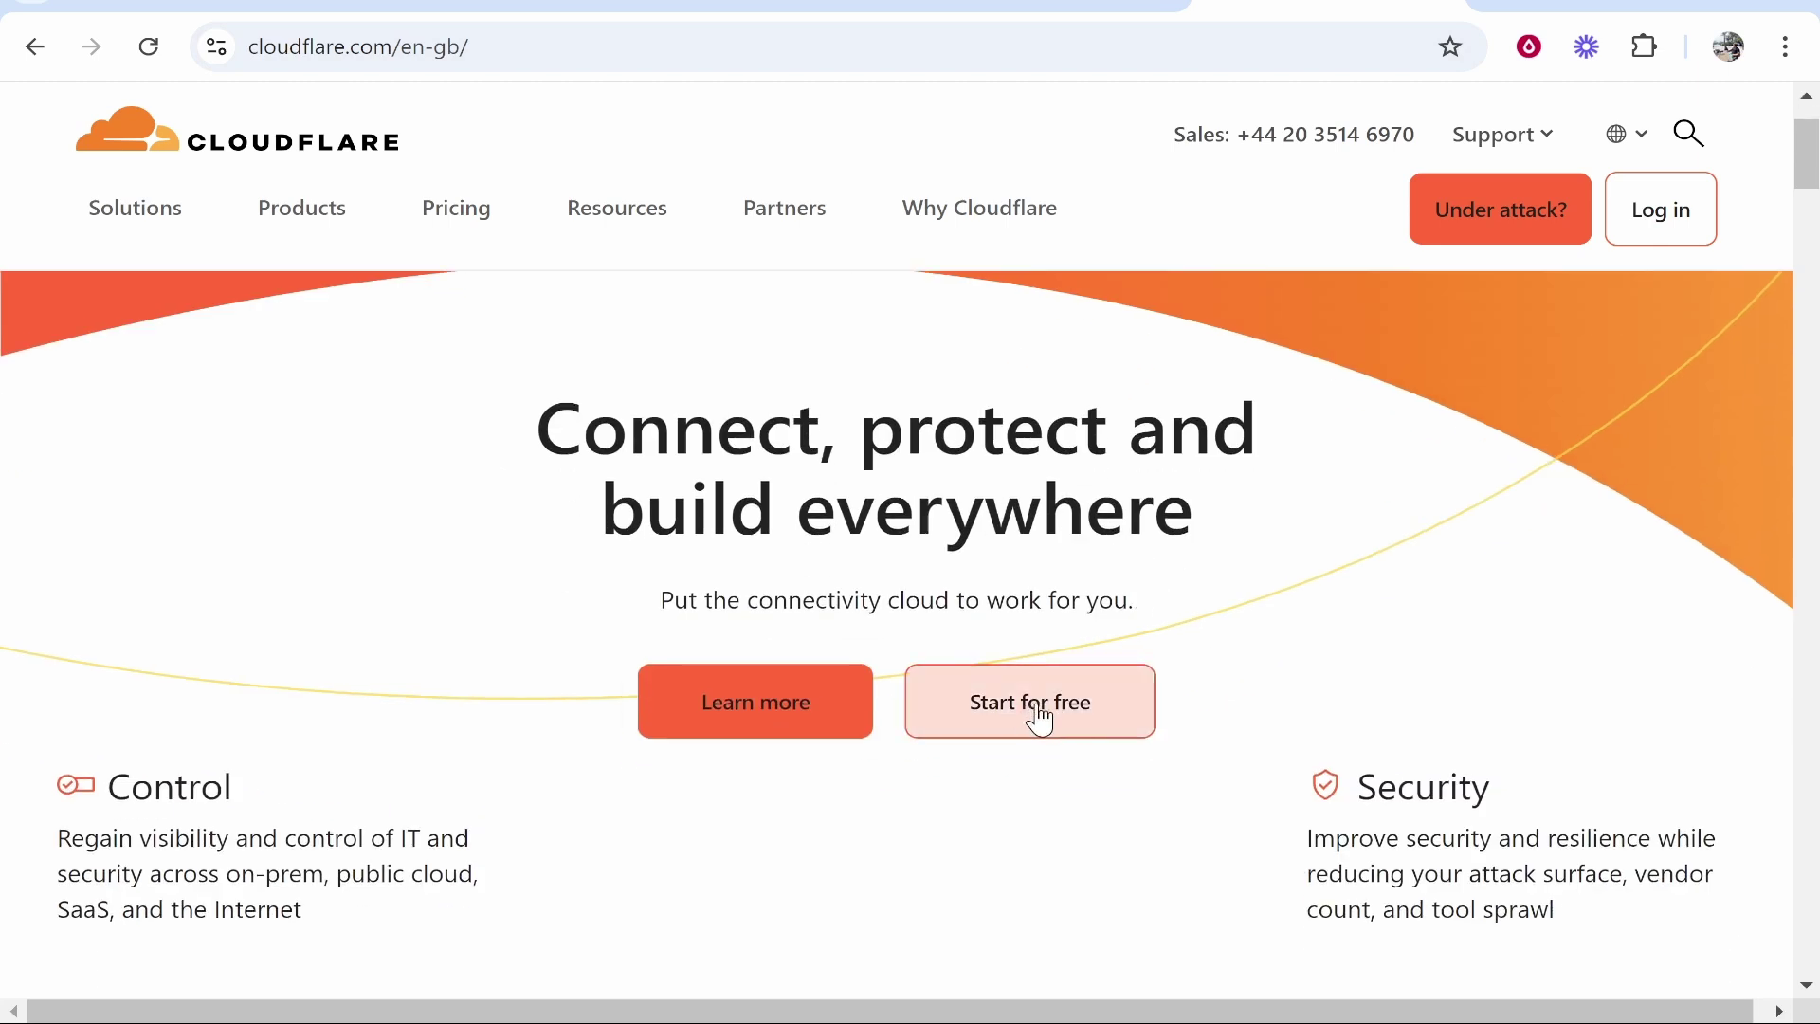
{"action": "left_click", "coordinate": [1071, 702]}
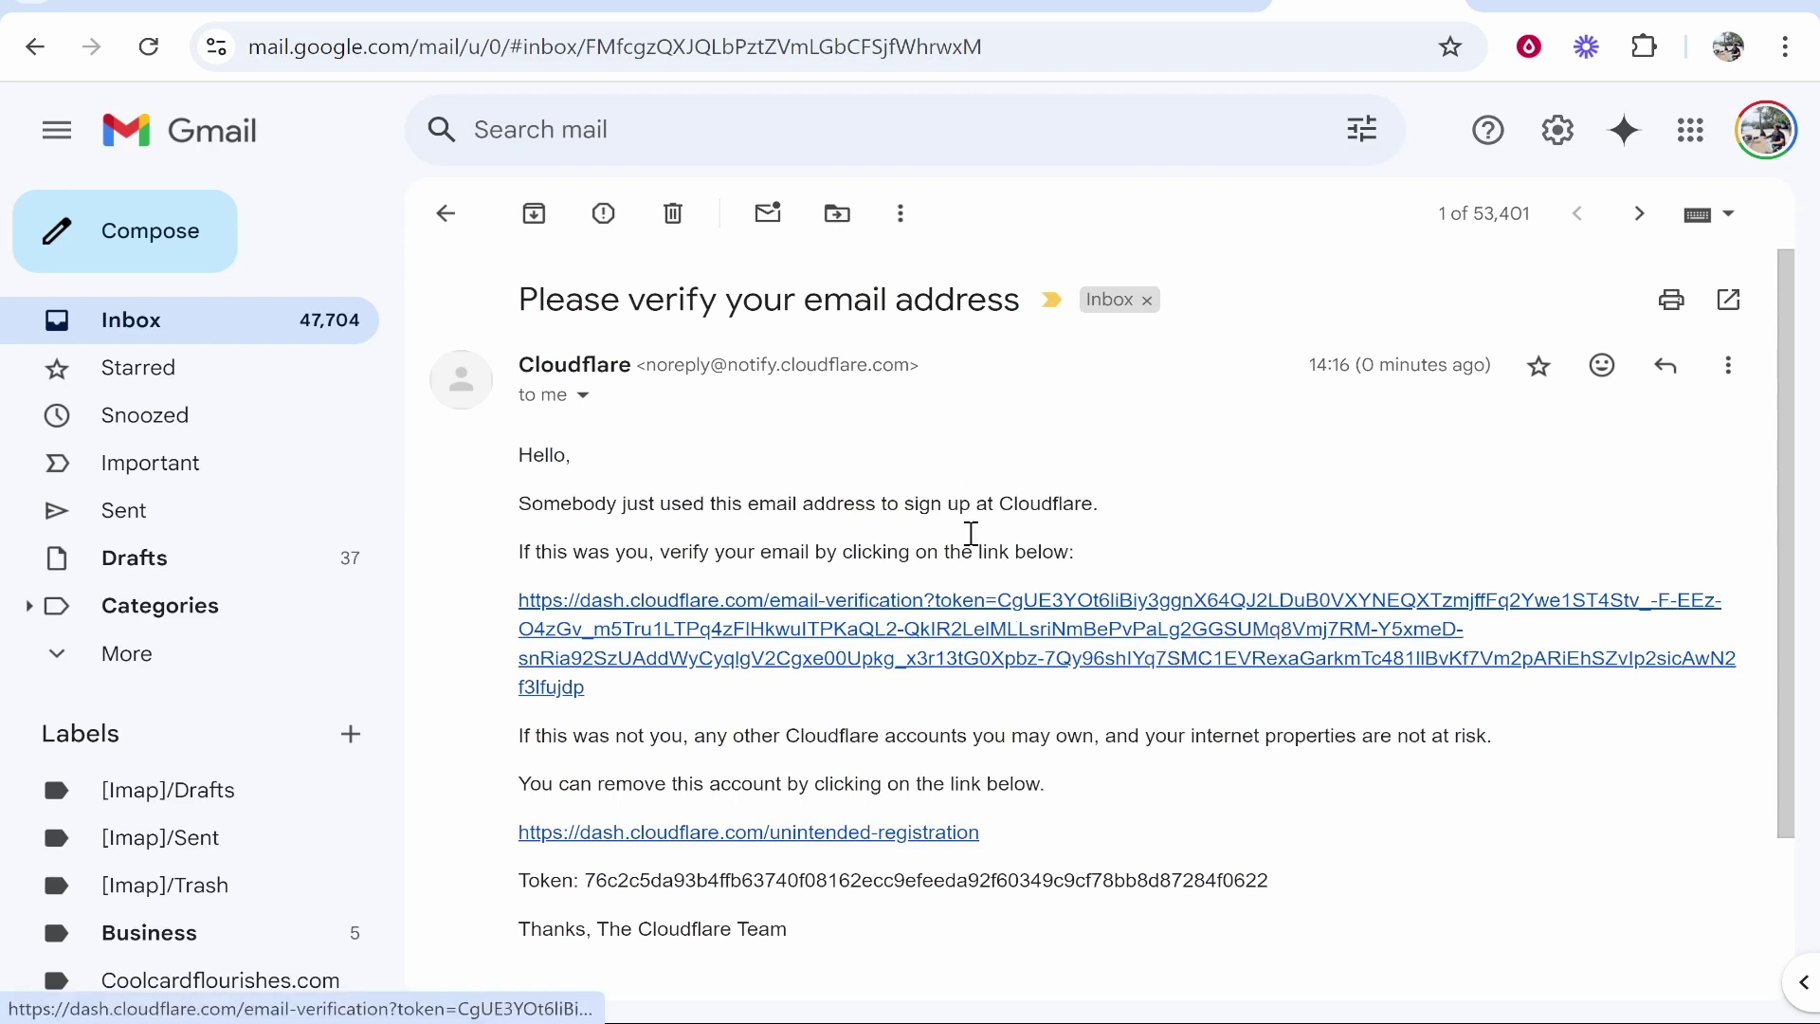
{"action": "left_click", "coordinate": [898, 607]}
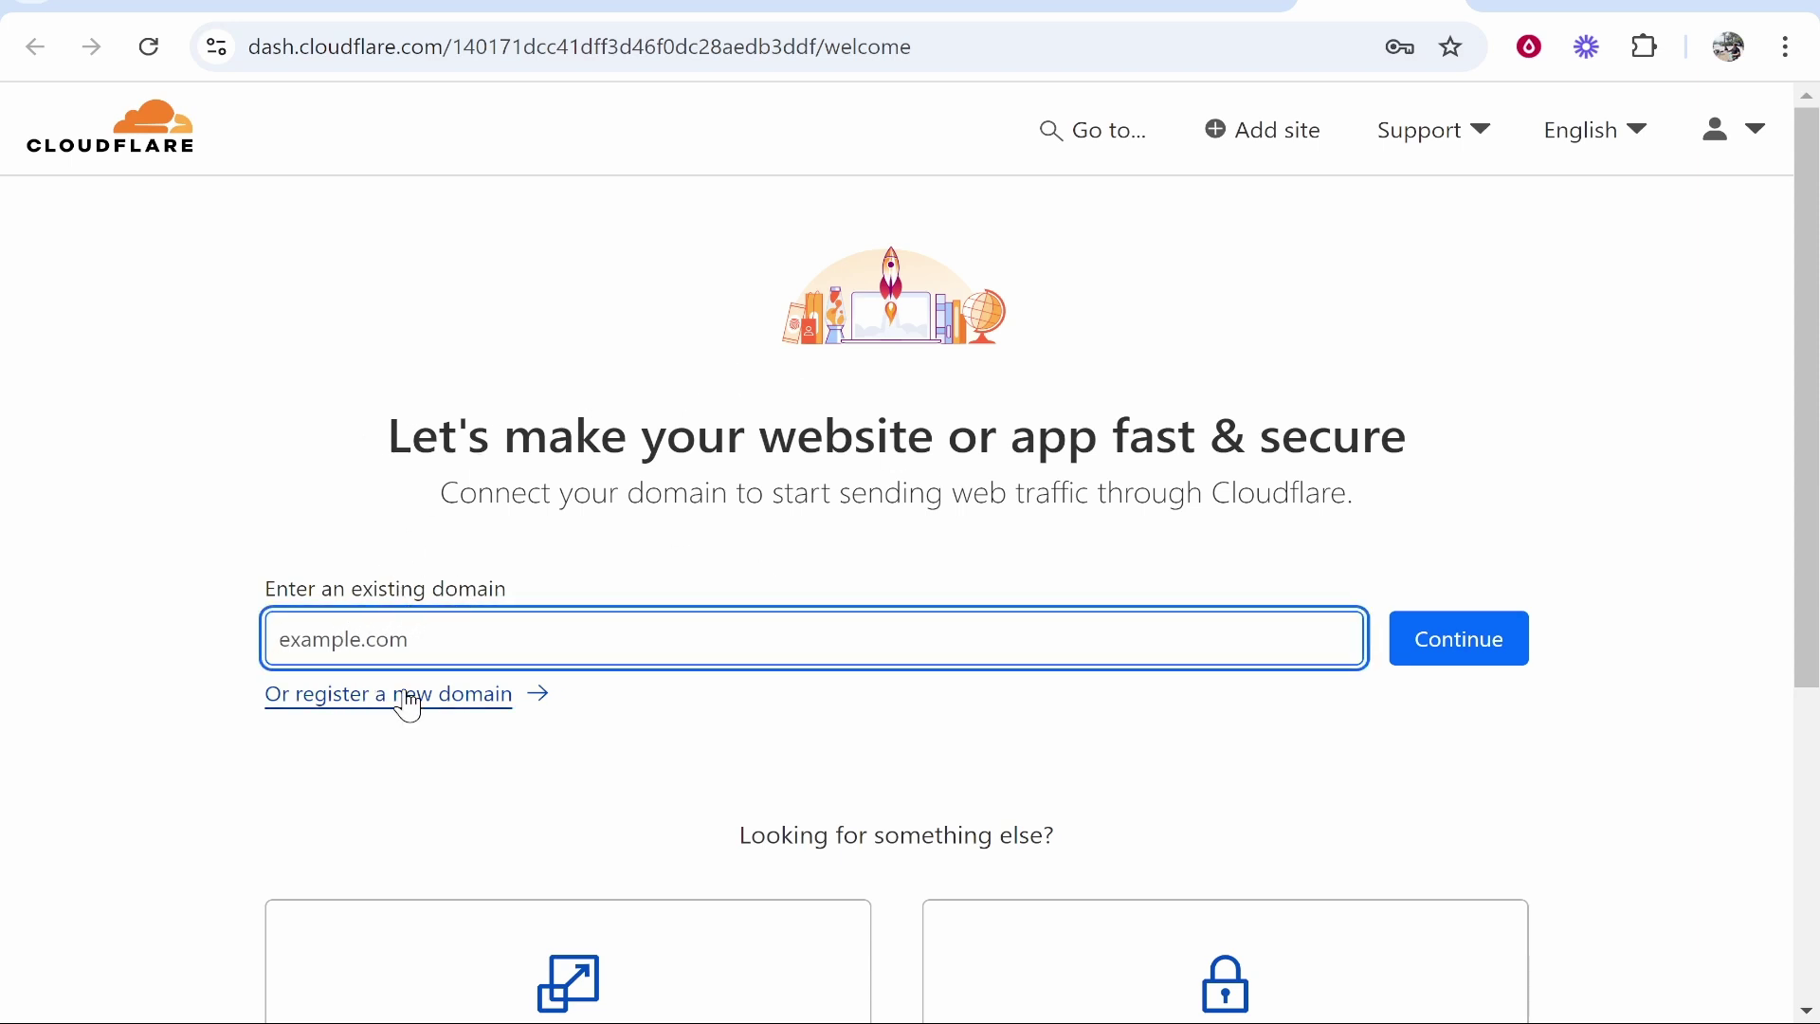
- Return to the dashboard home and go to Domain Registration > Register Domains
{"action": "left_click", "coordinate": [191, 144]}
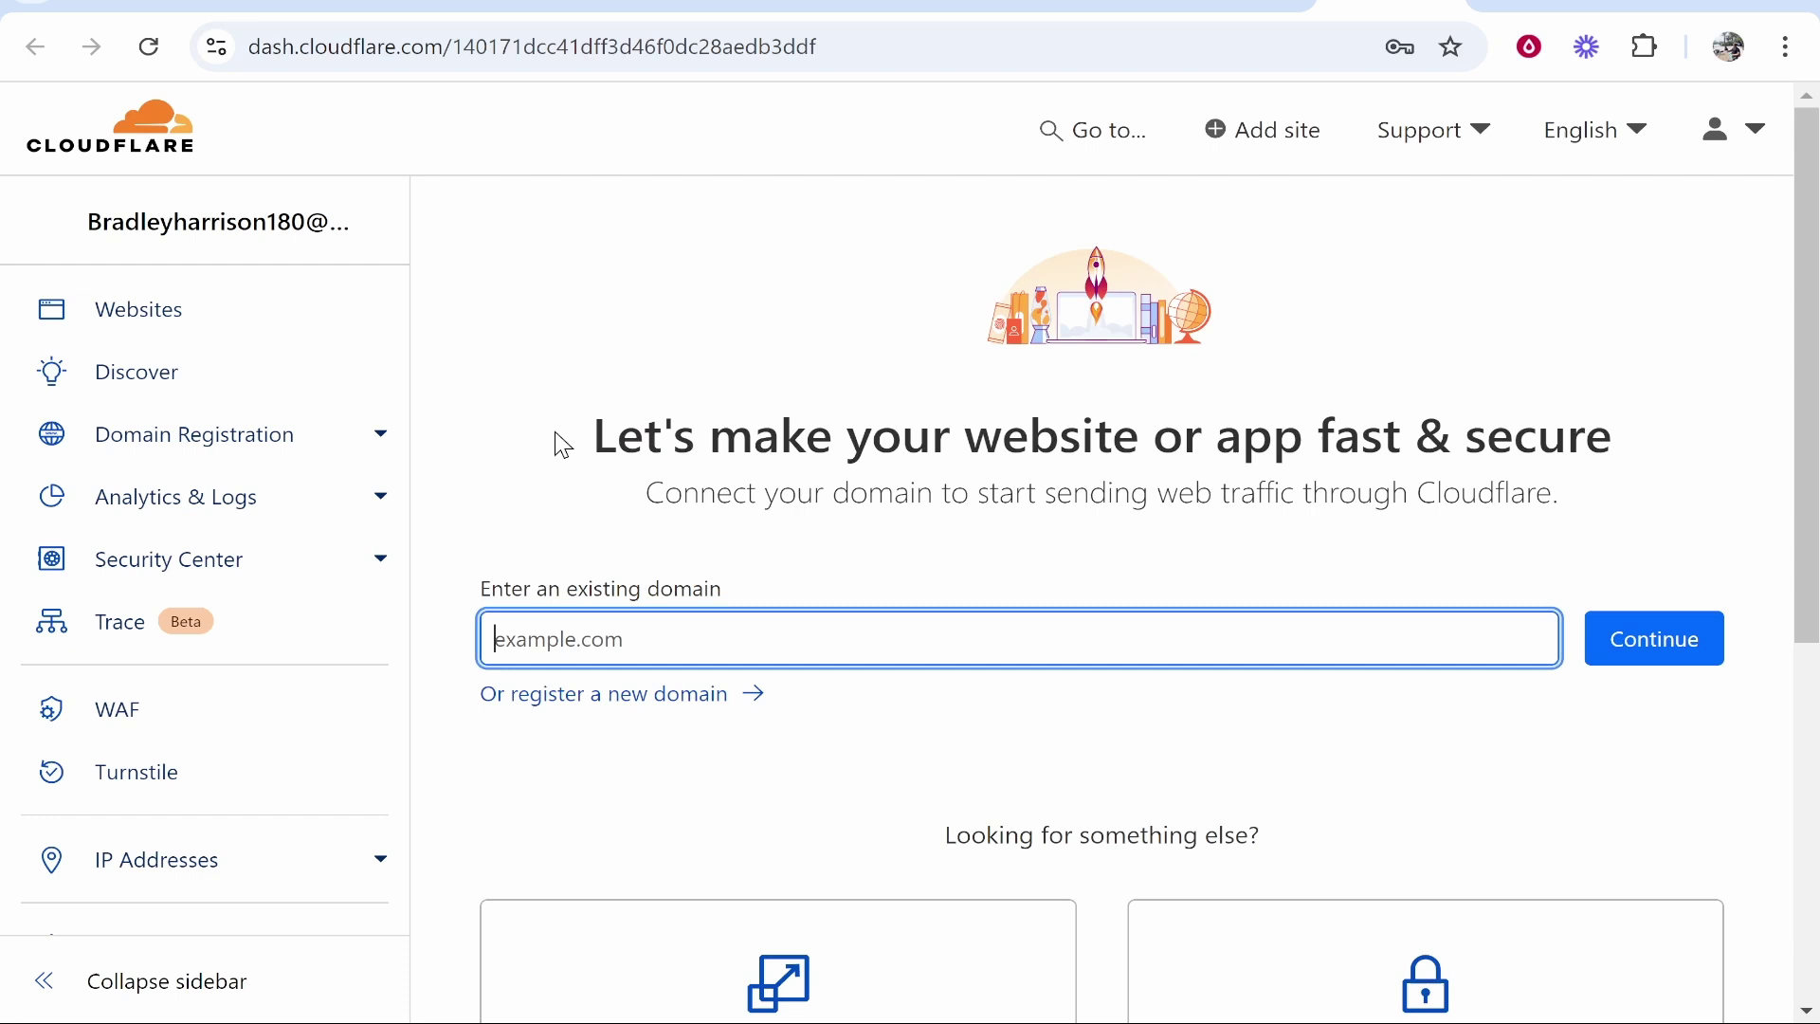
{"action": "left_click", "coordinate": [379, 436]}
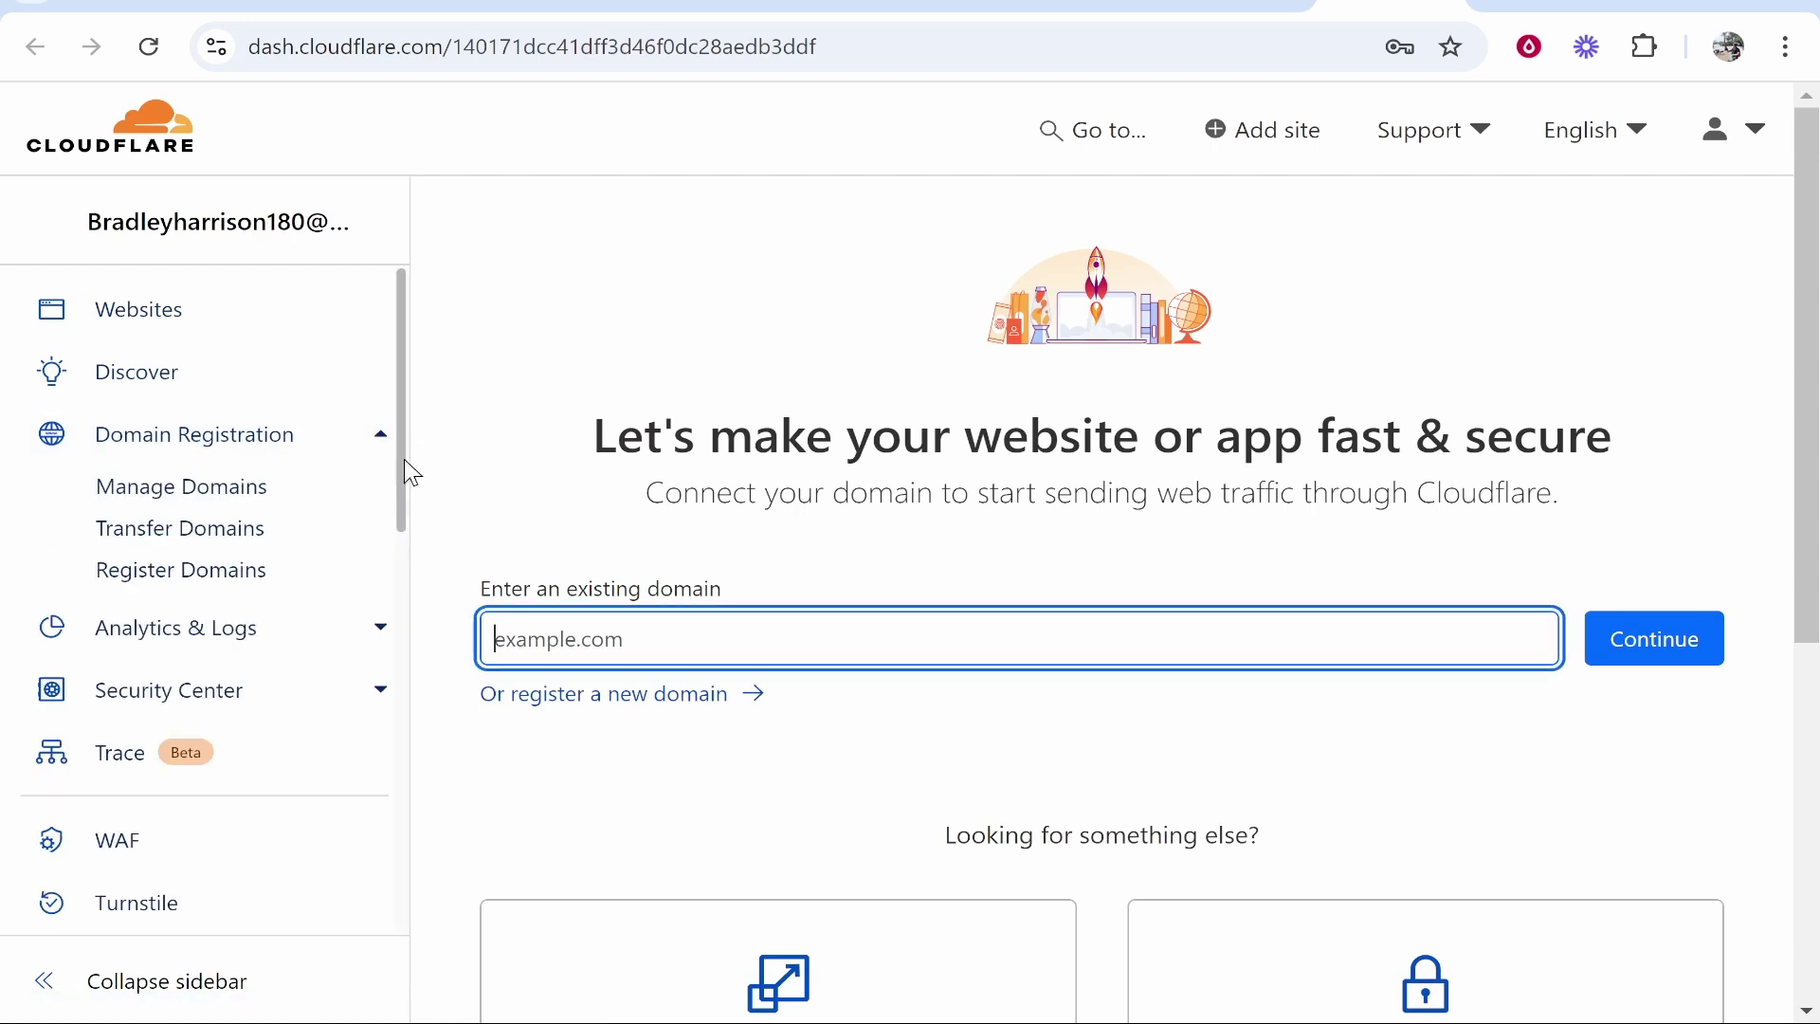
{"action": "left_click", "coordinate": [190, 573]}
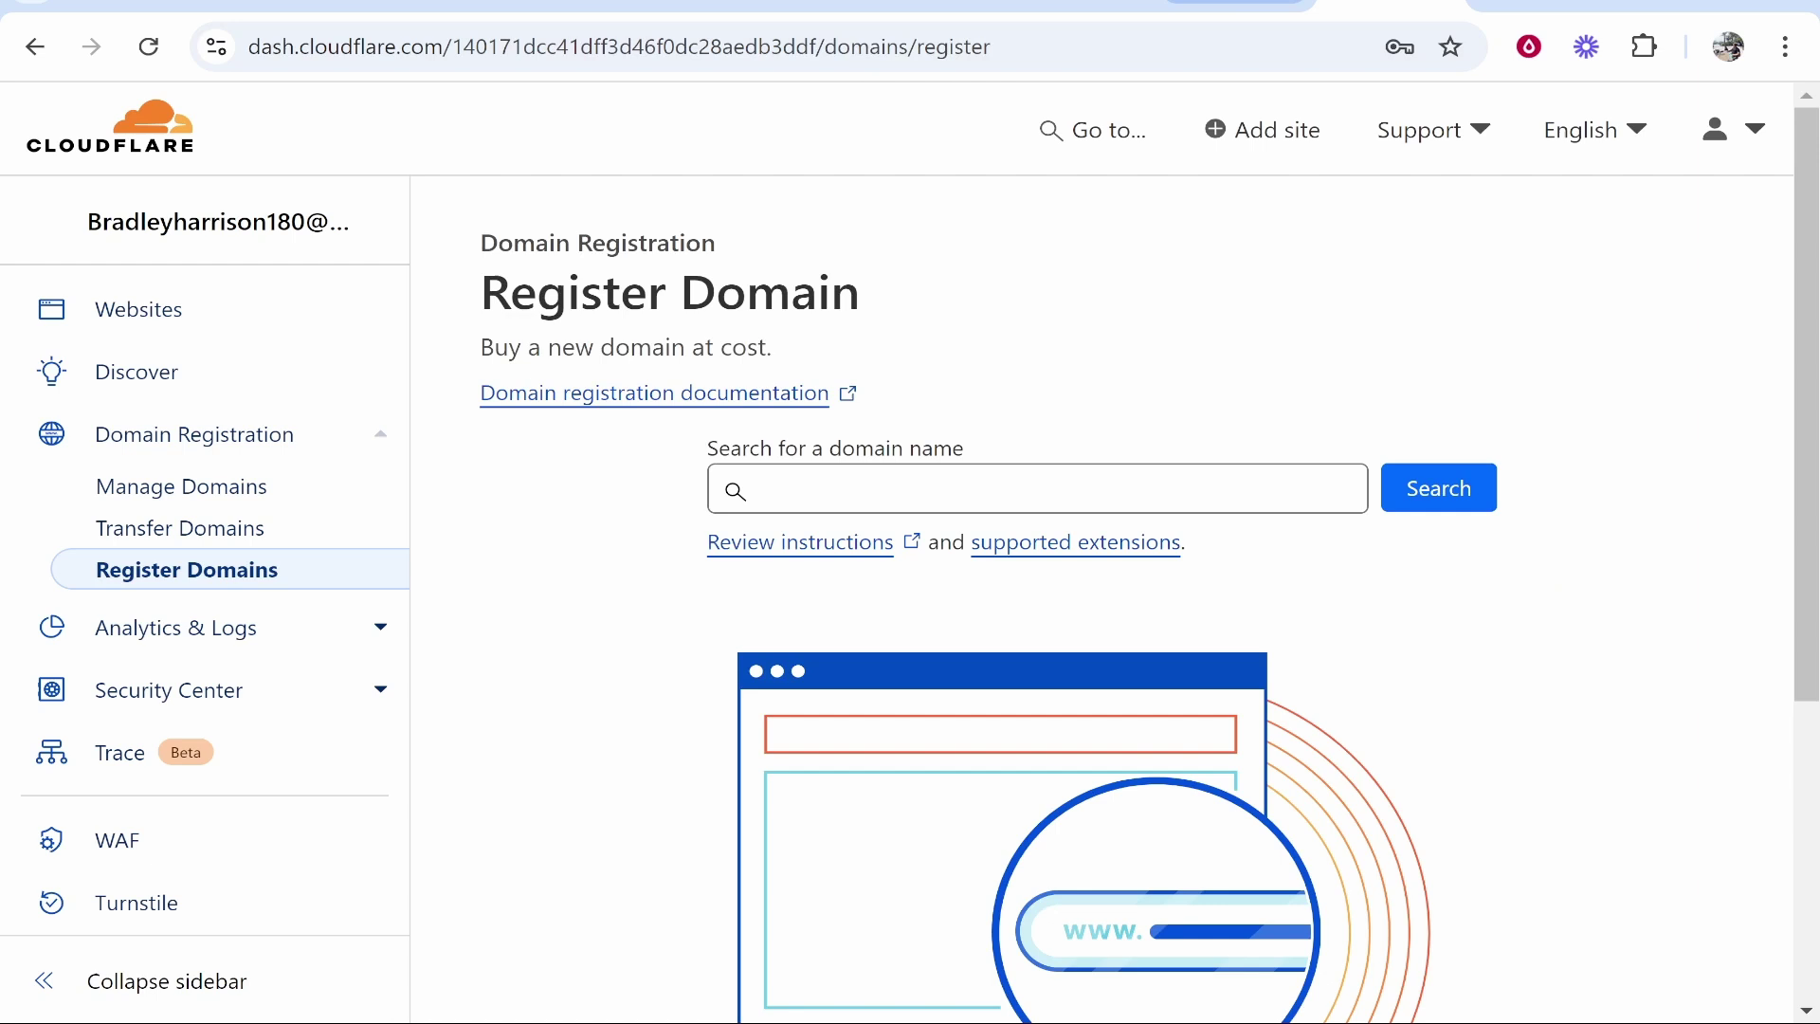
{"action": "left_click", "coordinate": [383, 711]}
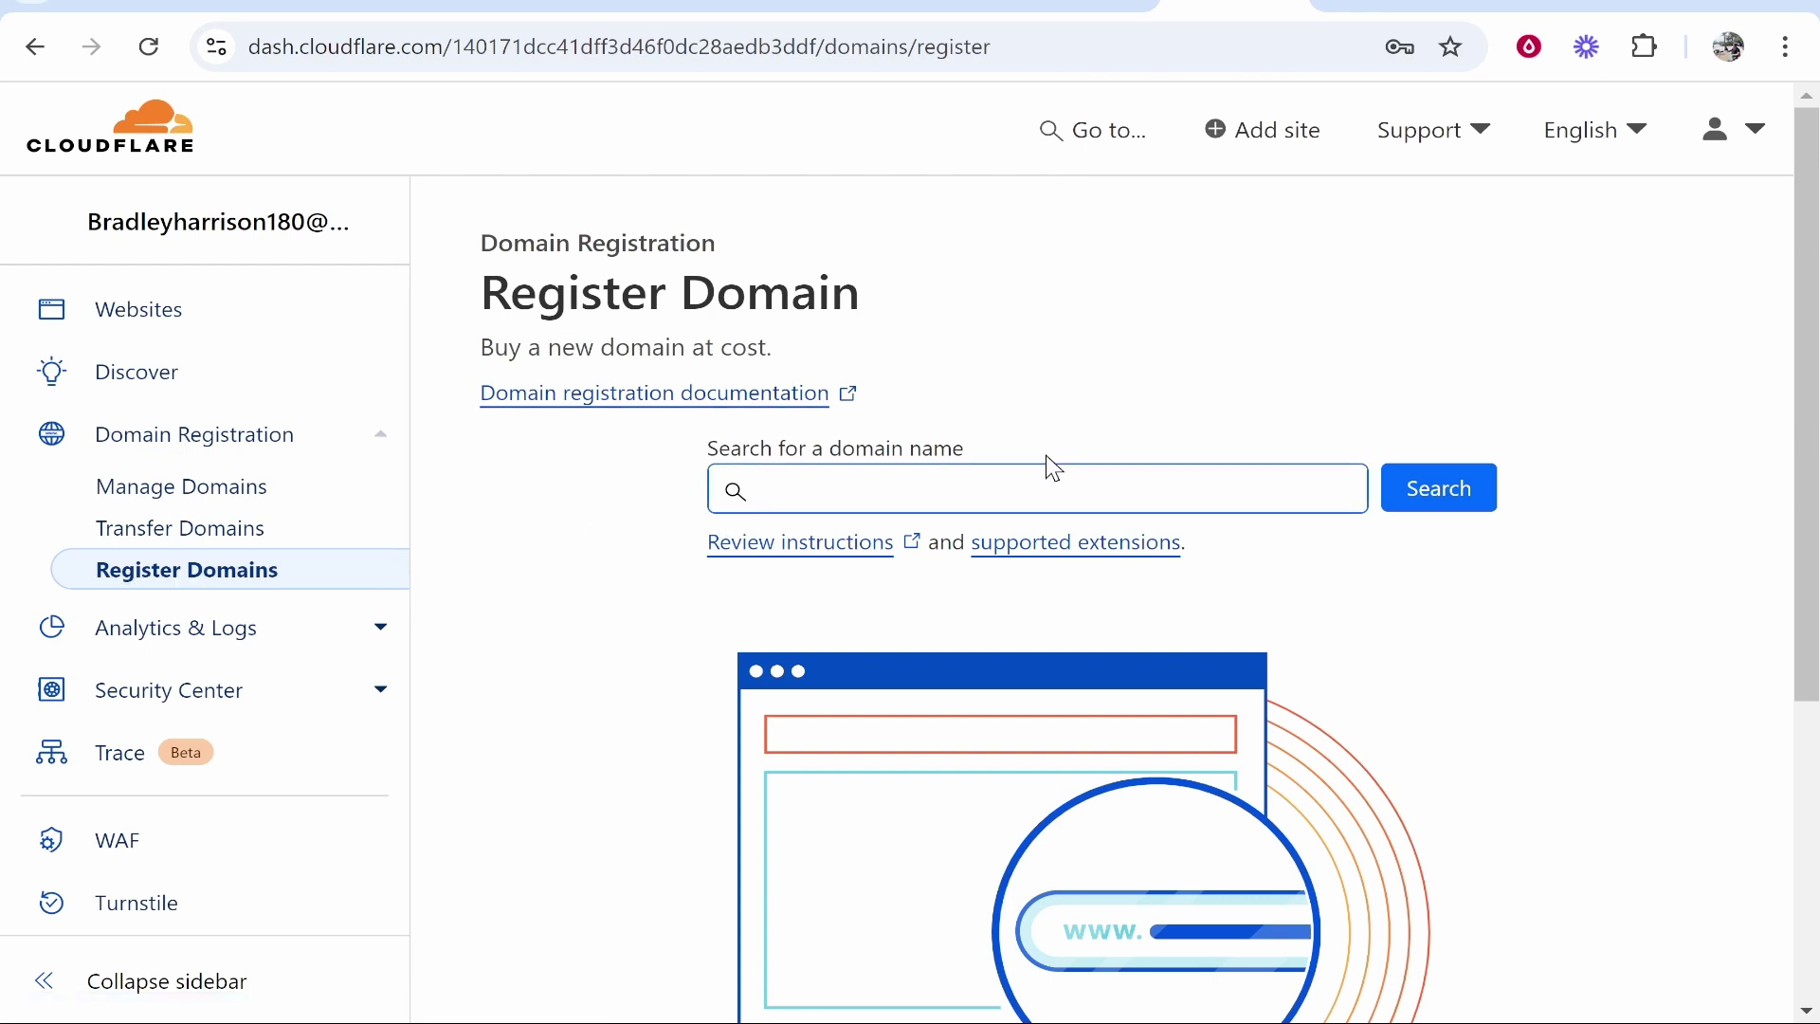
- Search for the domain onlinevideotutorials.com
{"action": "left_click", "coordinate": [908, 474]}
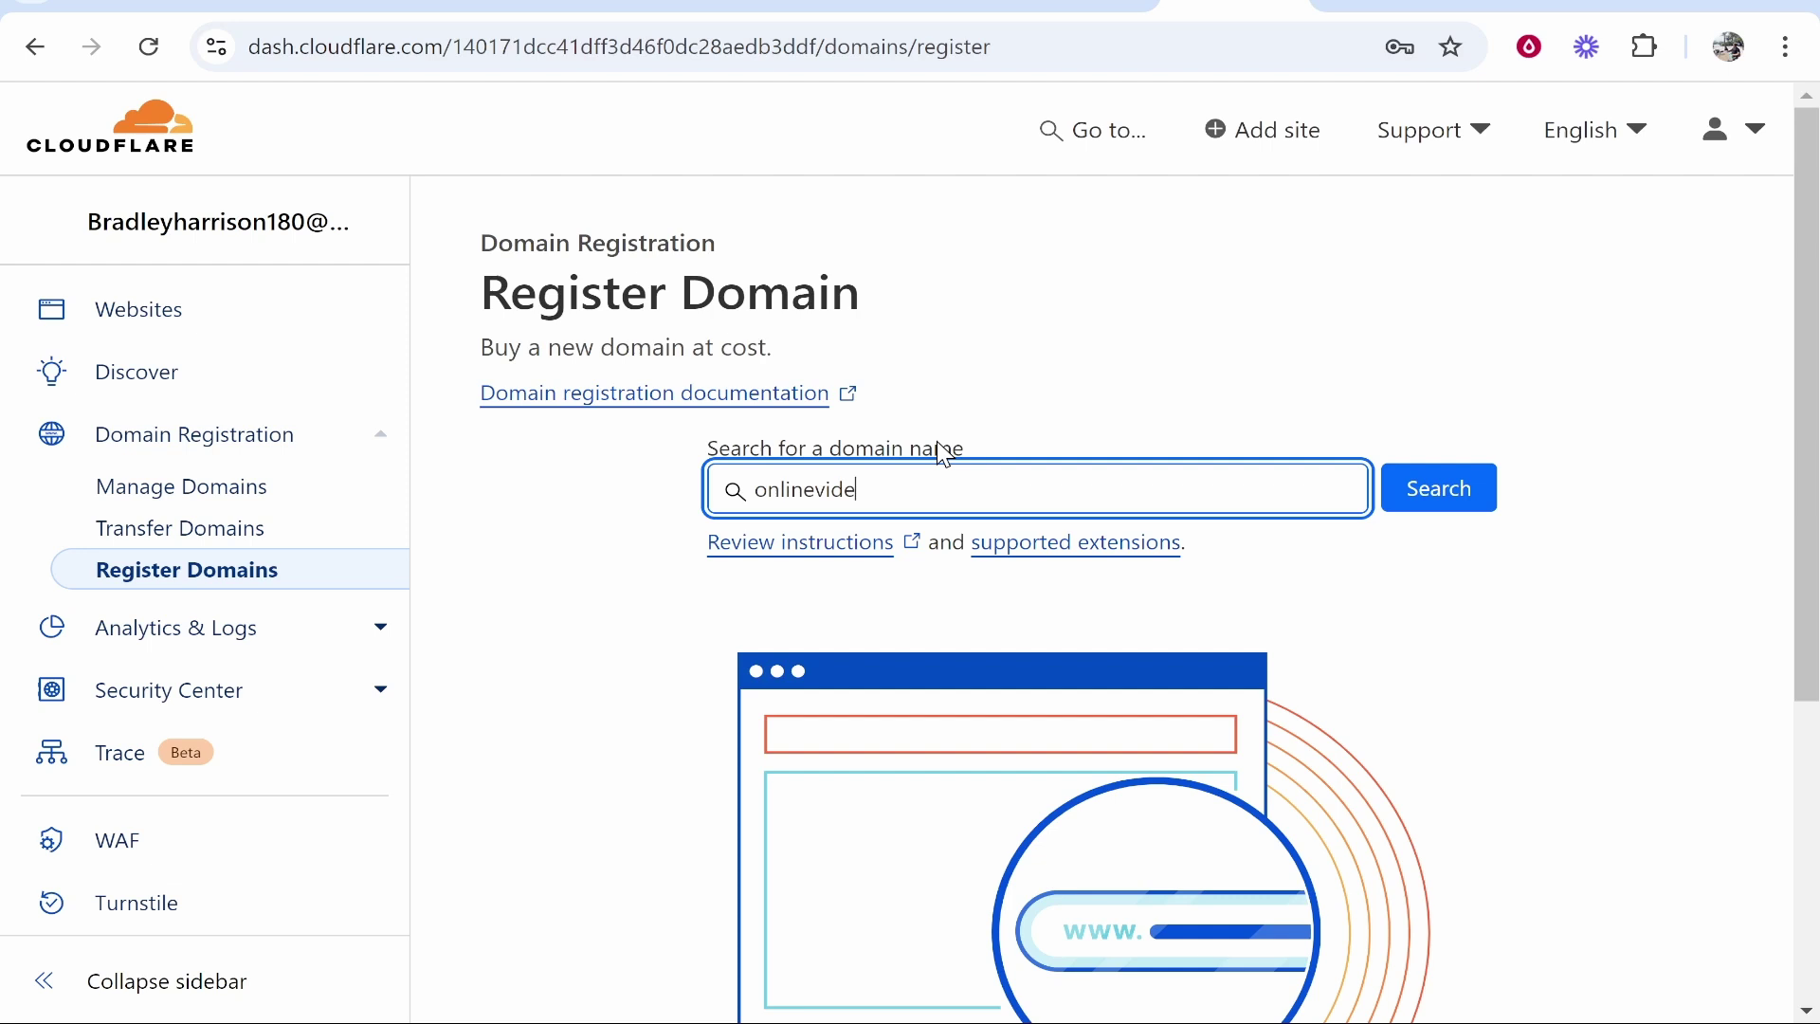
{"action": "type", "text": "torials.com"}
{"action": "left_click", "coordinate": [1459, 495]}
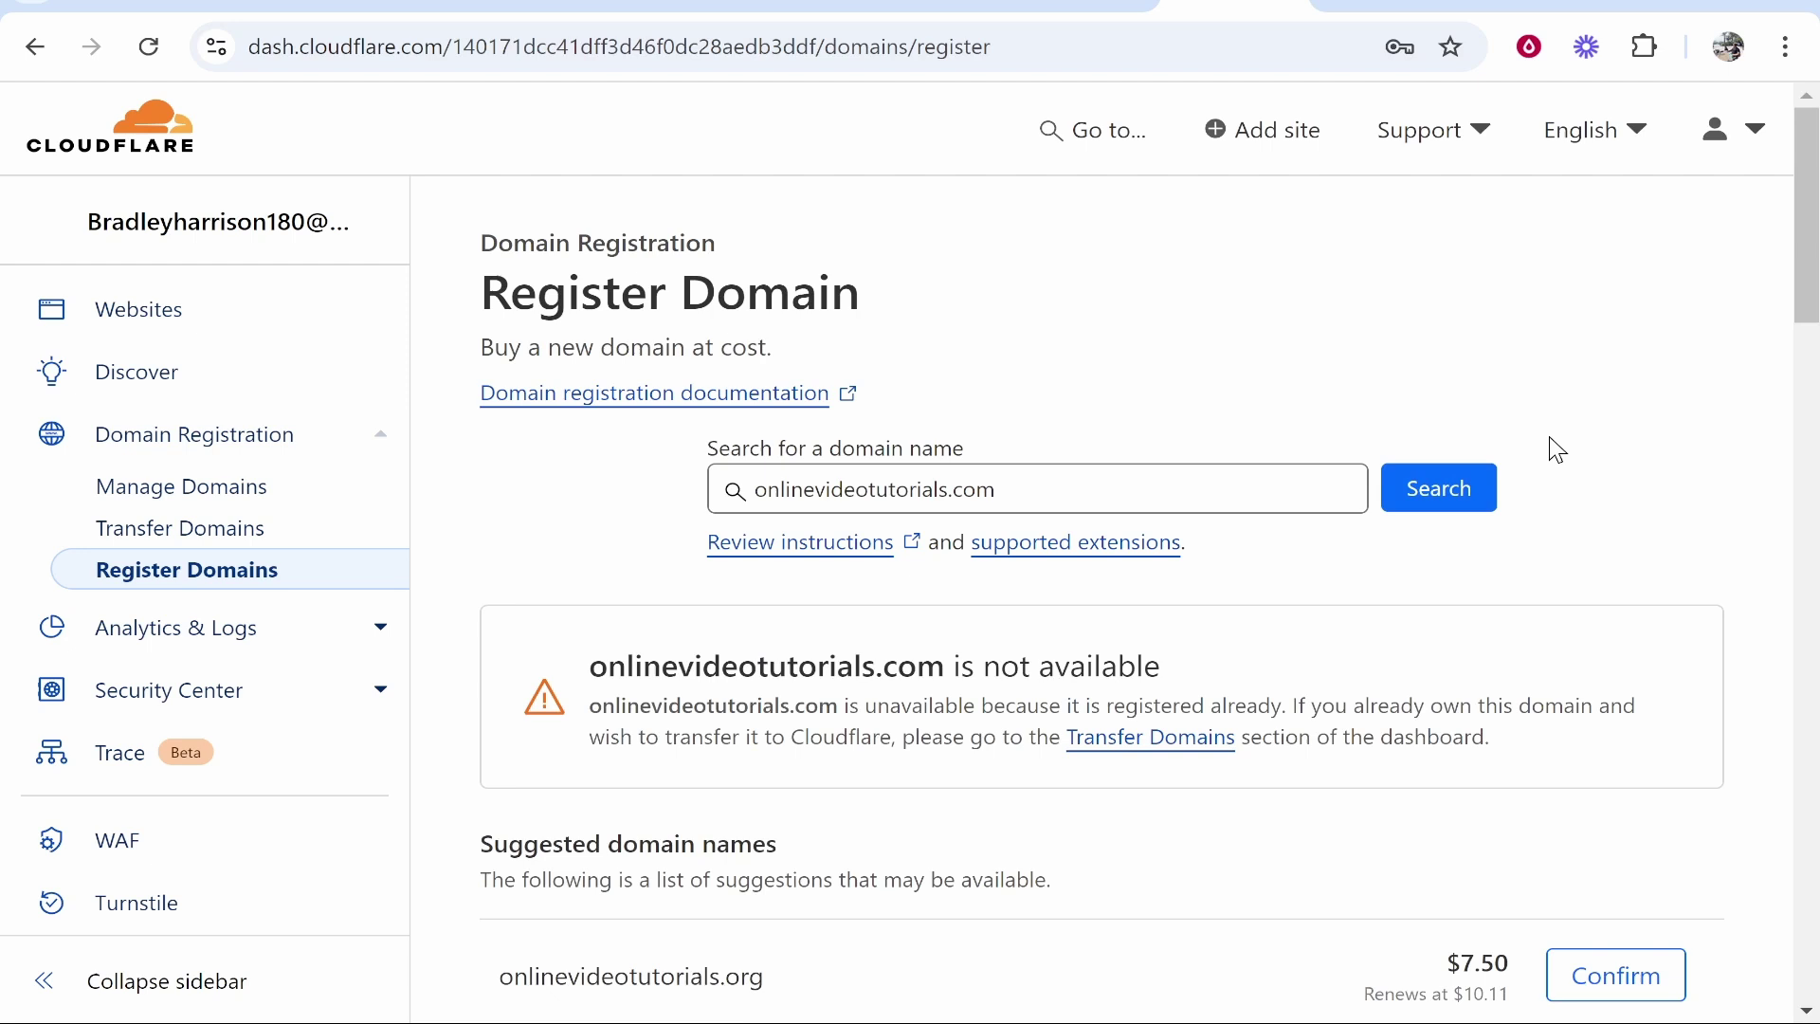
- Highlight the unavailable name and the onlinevideotutorials.org suggestion at $7.50
{"action": "left_click_drag", "start_coordinate": [587, 671], "coordinate": [944, 663]}
{"action": "left_click", "coordinate": [947, 660]}
{"action": "left_click_drag", "start_coordinate": [936, 656], "coordinate": [889, 663]}
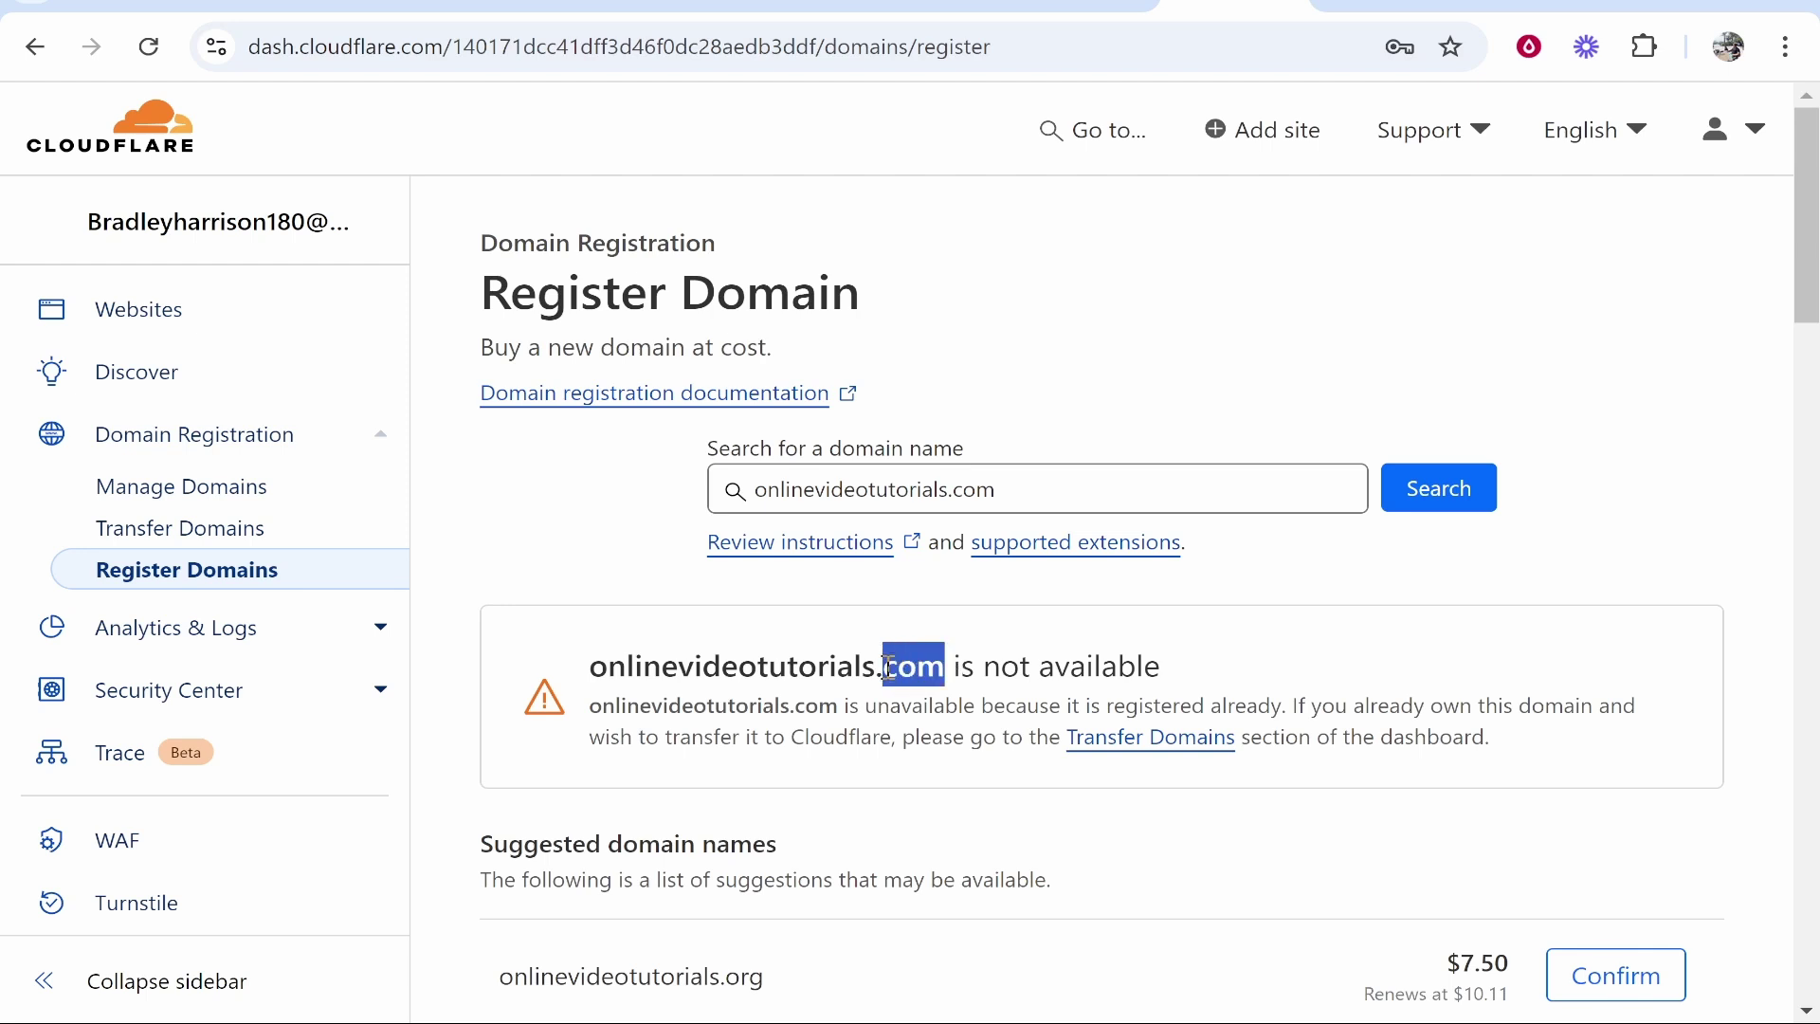
{"action": "scroll", "coordinate": [811, 678], "scroll_direction": "down", "scroll_amount": 3}
{"action": "left_click", "coordinate": [754, 682]}
{"action": "double_click", "coordinate": [754, 682]}
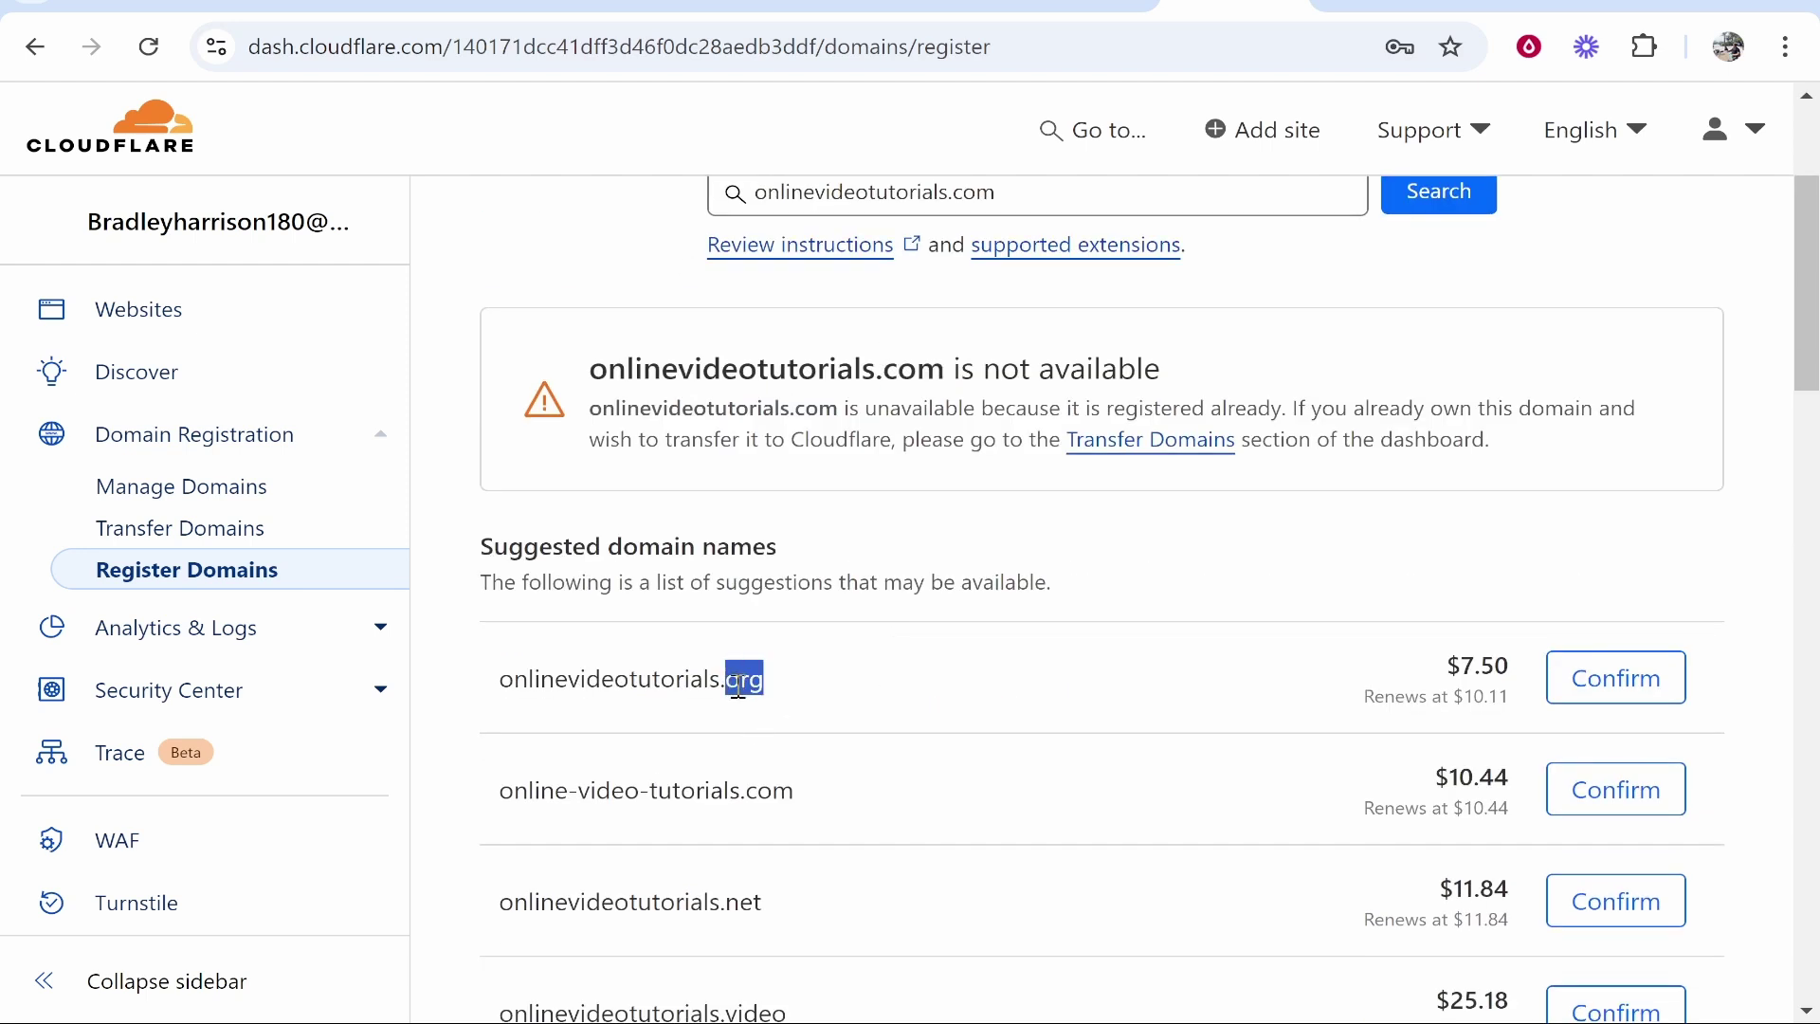
{"action": "scroll", "coordinate": [894, 703], "scroll_direction": "down", "scroll_amount": 3}
{"action": "scroll", "coordinate": [862, 624], "scroll_direction": "up", "scroll_amount": 6}
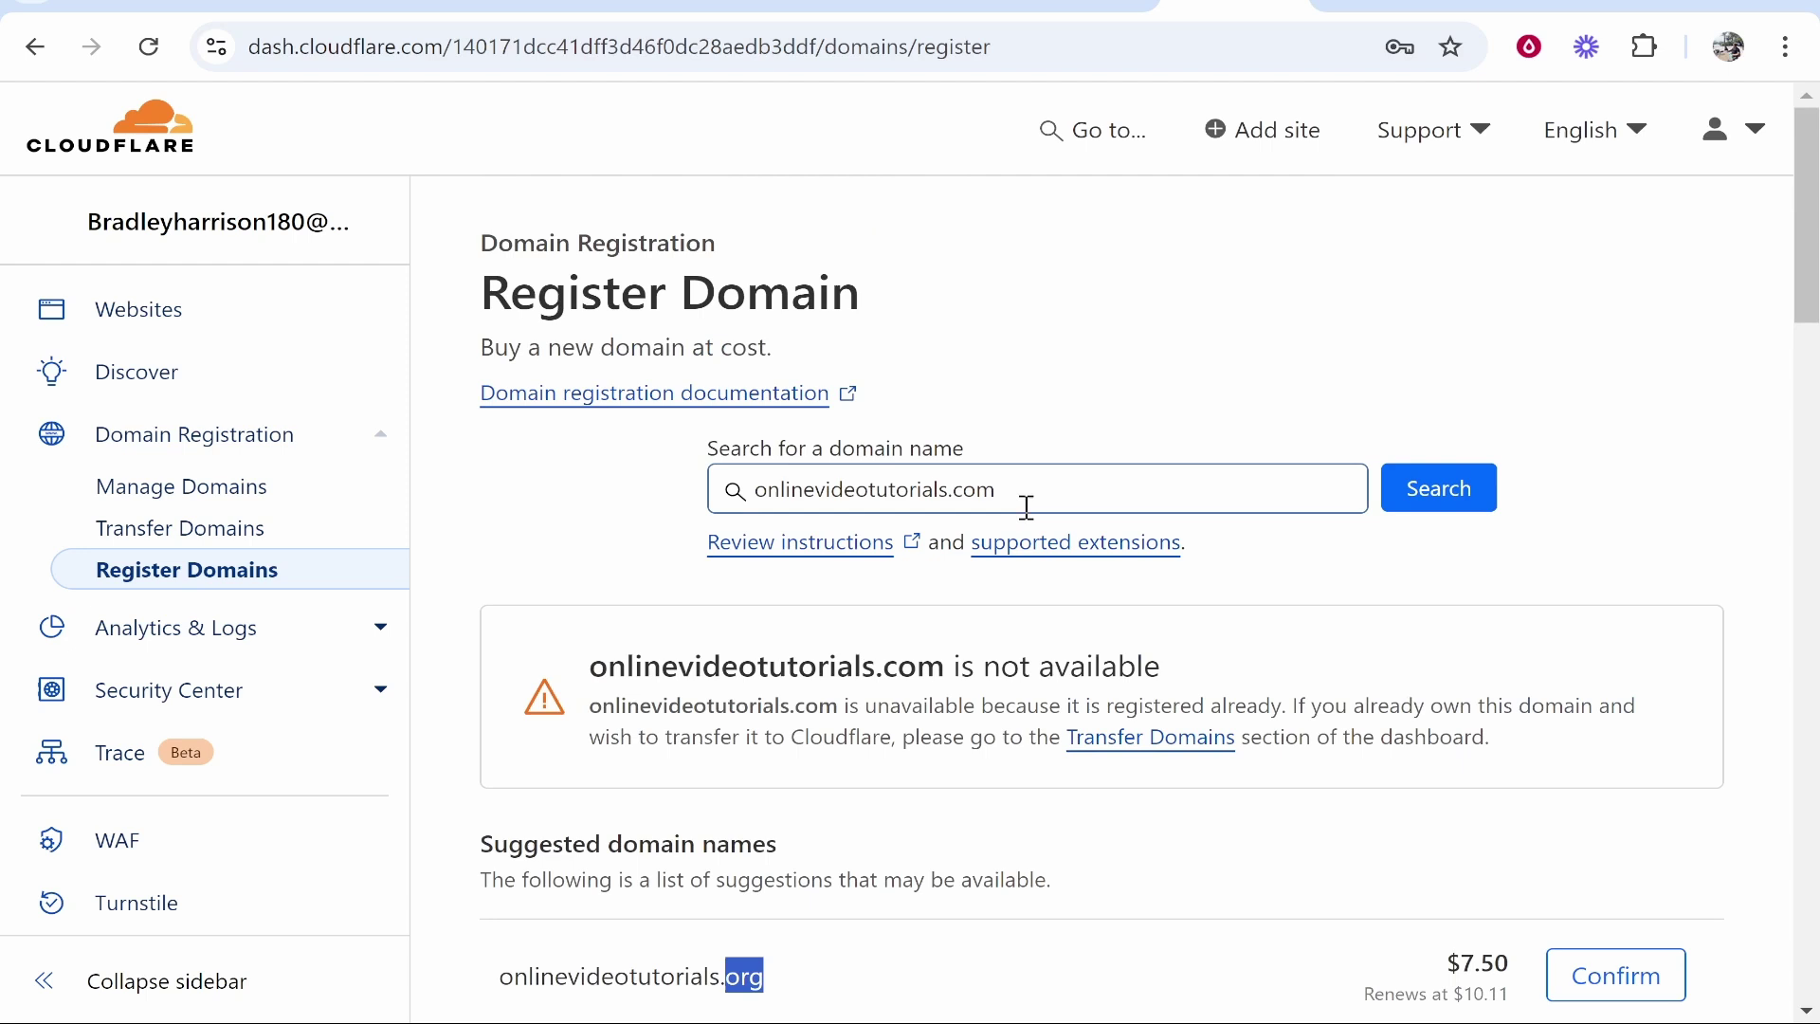
- Change the search to onlinevideohowto.com and check its availability
{"action": "left_click", "coordinate": [987, 488]}
{"action": "key", "text": "BackSpace"}
{"action": "key", "text": "BackSpace"}
{"action": "key", "text": "BackSpace"}
{"action": "key", "text": "BackSpace"}
{"action": "key", "text": "BackSpace"}
{"action": "key", "text": "BackSpace"}
{"action": "key", "text": "BackSpace"}
{"action": "key", "text": "BackSpace"}
{"action": "key", "text": "BackSpace"}
{"action": "key", "text": "BackSpace"}
{"action": "key", "text": "BackSpace"}
{"action": "key", "text": "BackSpace"}
{"action": "key", "text": "BackSpace"}
{"action": "type", "text": "howto.com"}
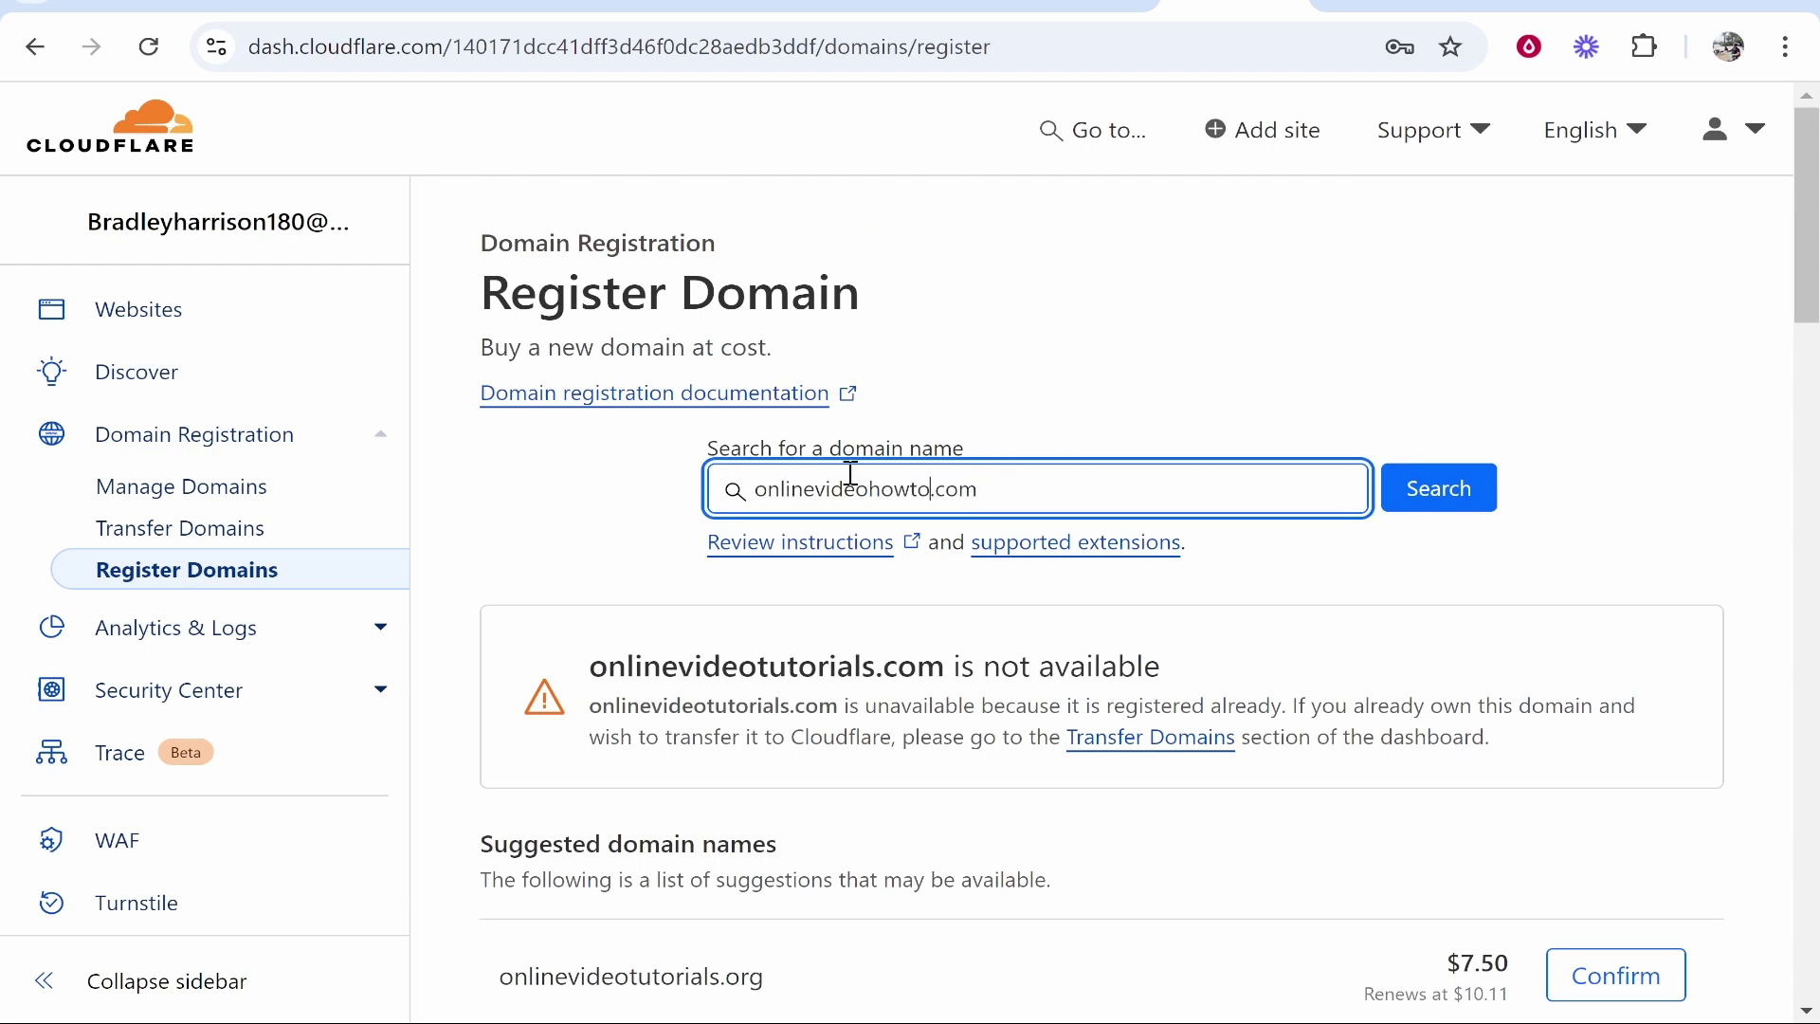
{"action": "left_click", "coordinate": [1450, 493]}
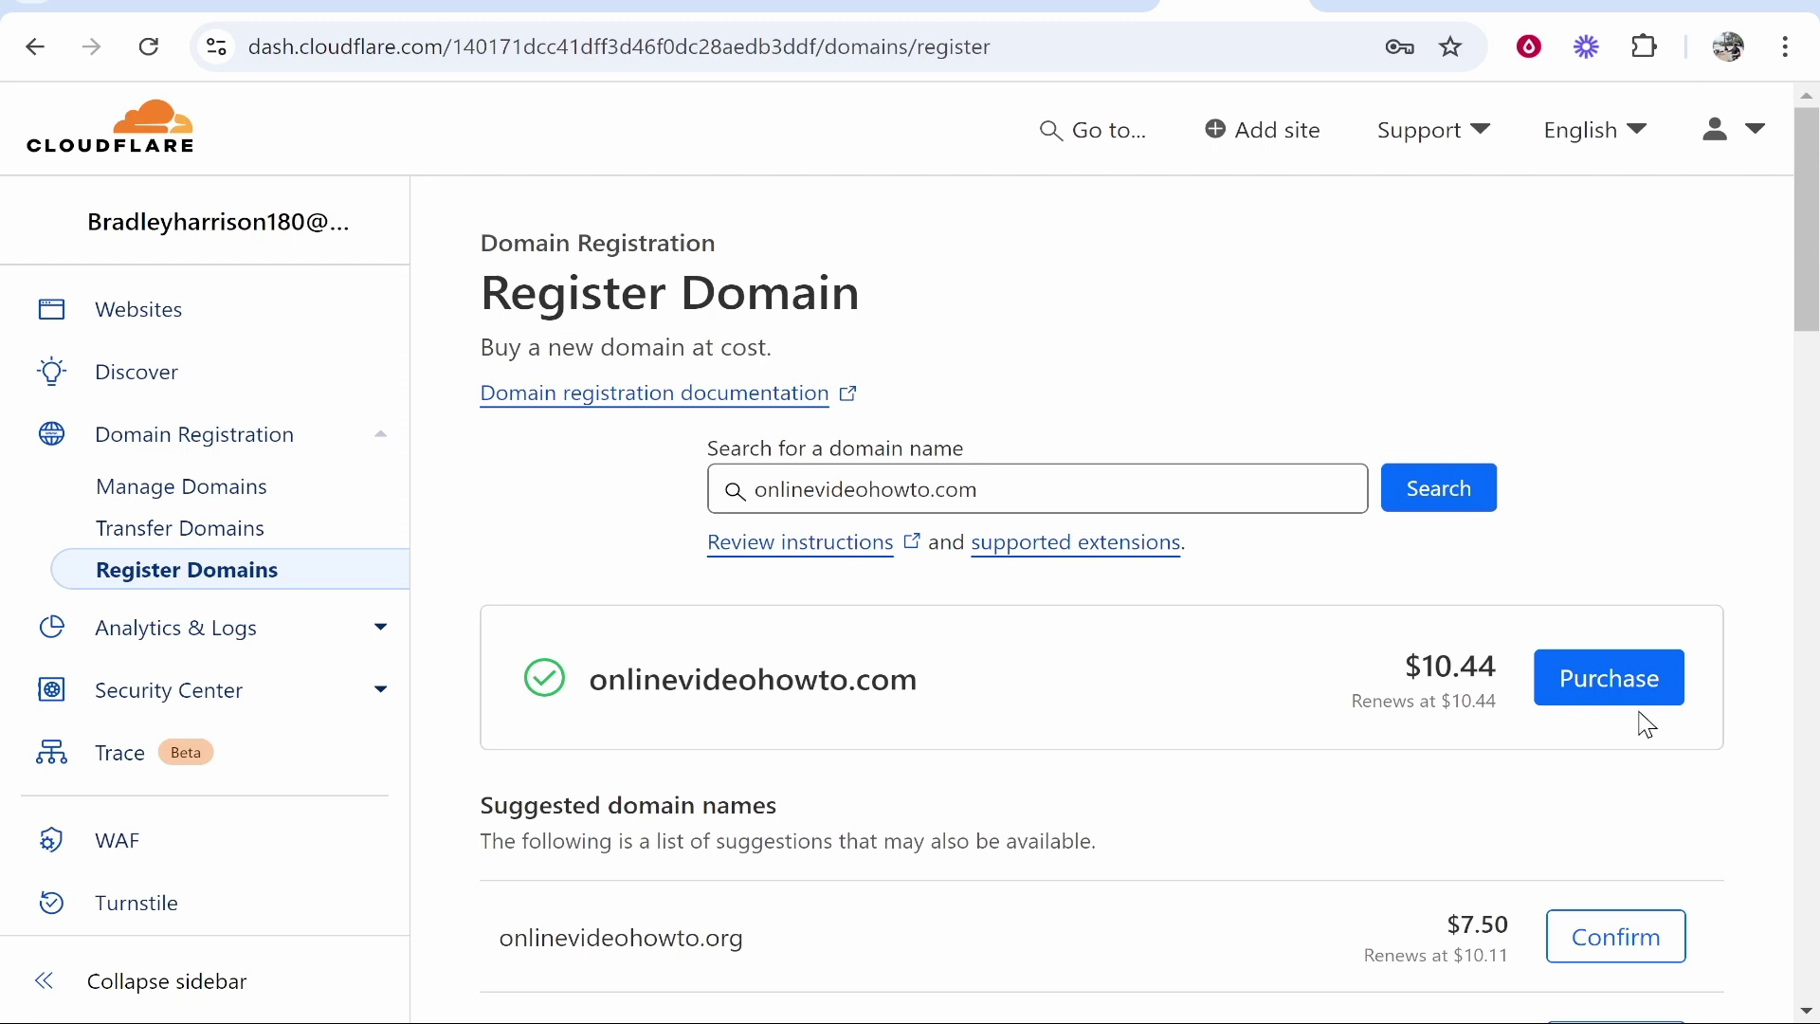
- Highlight the $10.44 price and the $10.44 renewal price
{"action": "left_click_drag", "start_coordinate": [1476, 666], "coordinate": [1396, 667]}
{"action": "left_click", "coordinate": [1464, 666]}
{"action": "left_click_drag", "start_coordinate": [1440, 700], "coordinate": [1501, 700]}
{"action": "left_click", "coordinate": [1266, 675]}
- Begin buying onlinevideohowto.com and keep the 1 year / $10.44 payment option
{"action": "left_click", "coordinate": [1613, 679]}
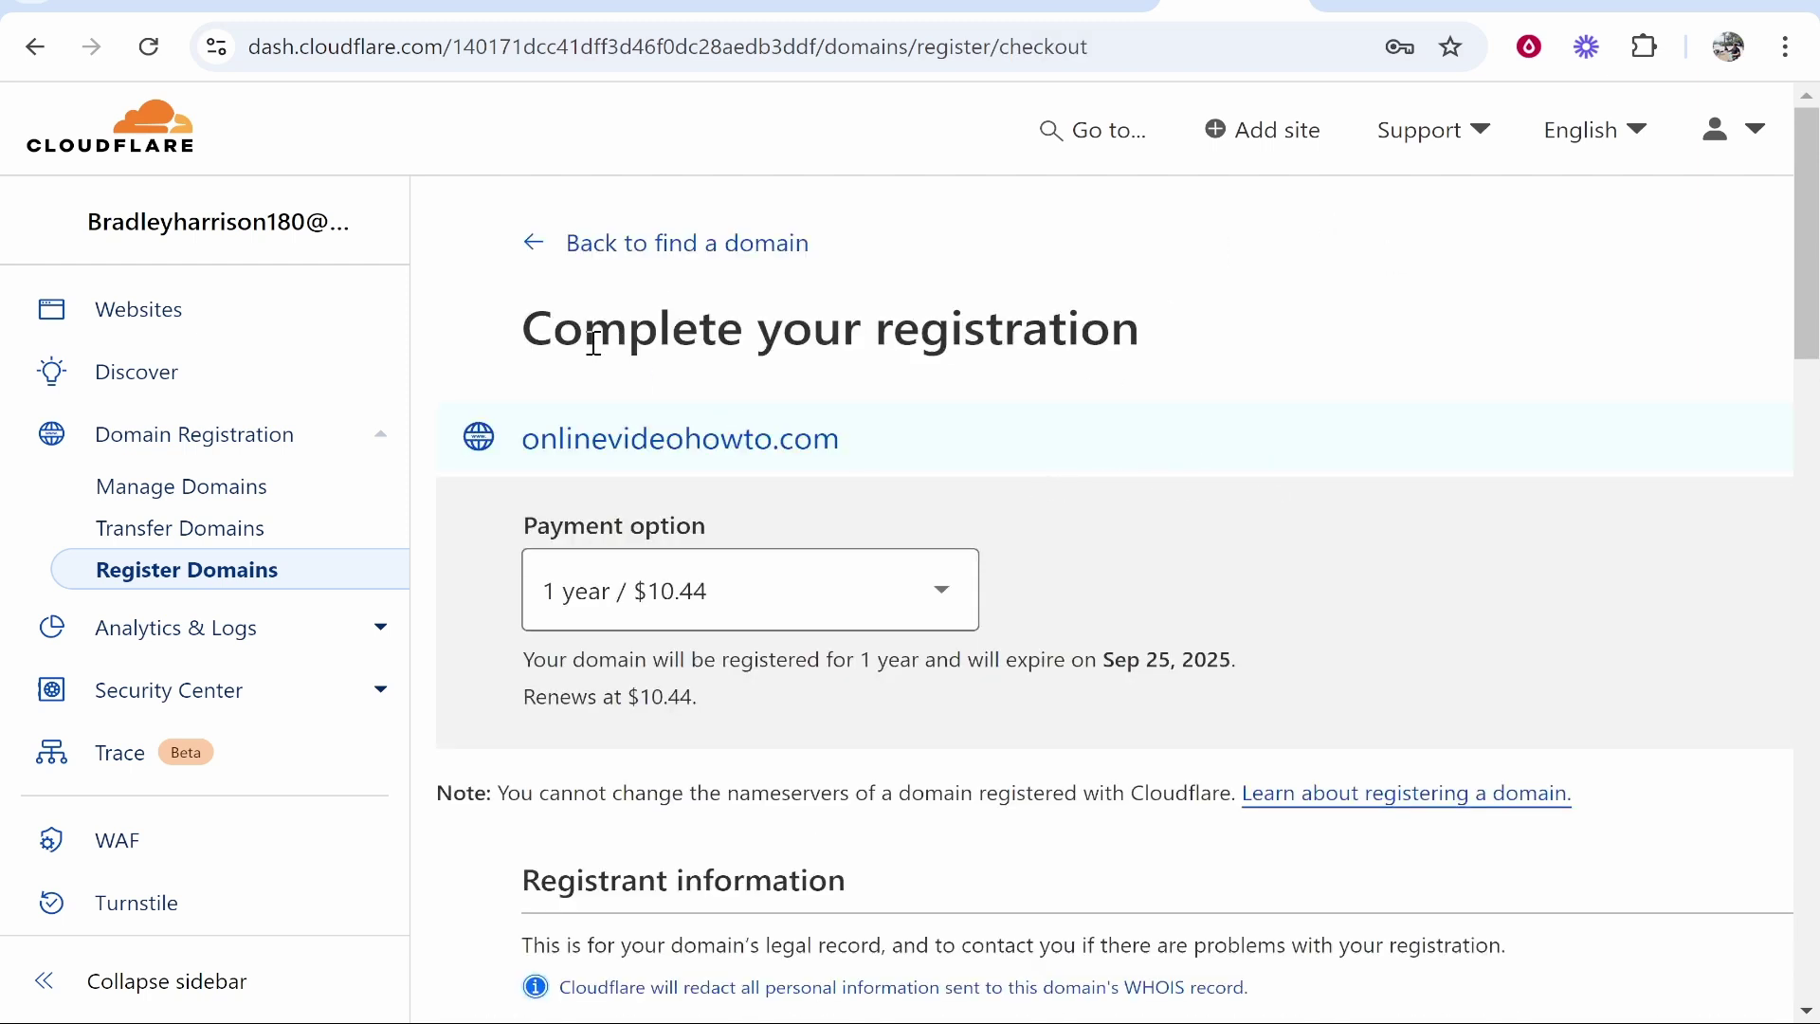
{"action": "left_click_drag", "start_coordinate": [534, 327], "coordinate": [1220, 334]}
{"action": "left_click", "coordinate": [1220, 334]}
{"action": "left_click", "coordinate": [775, 595]}
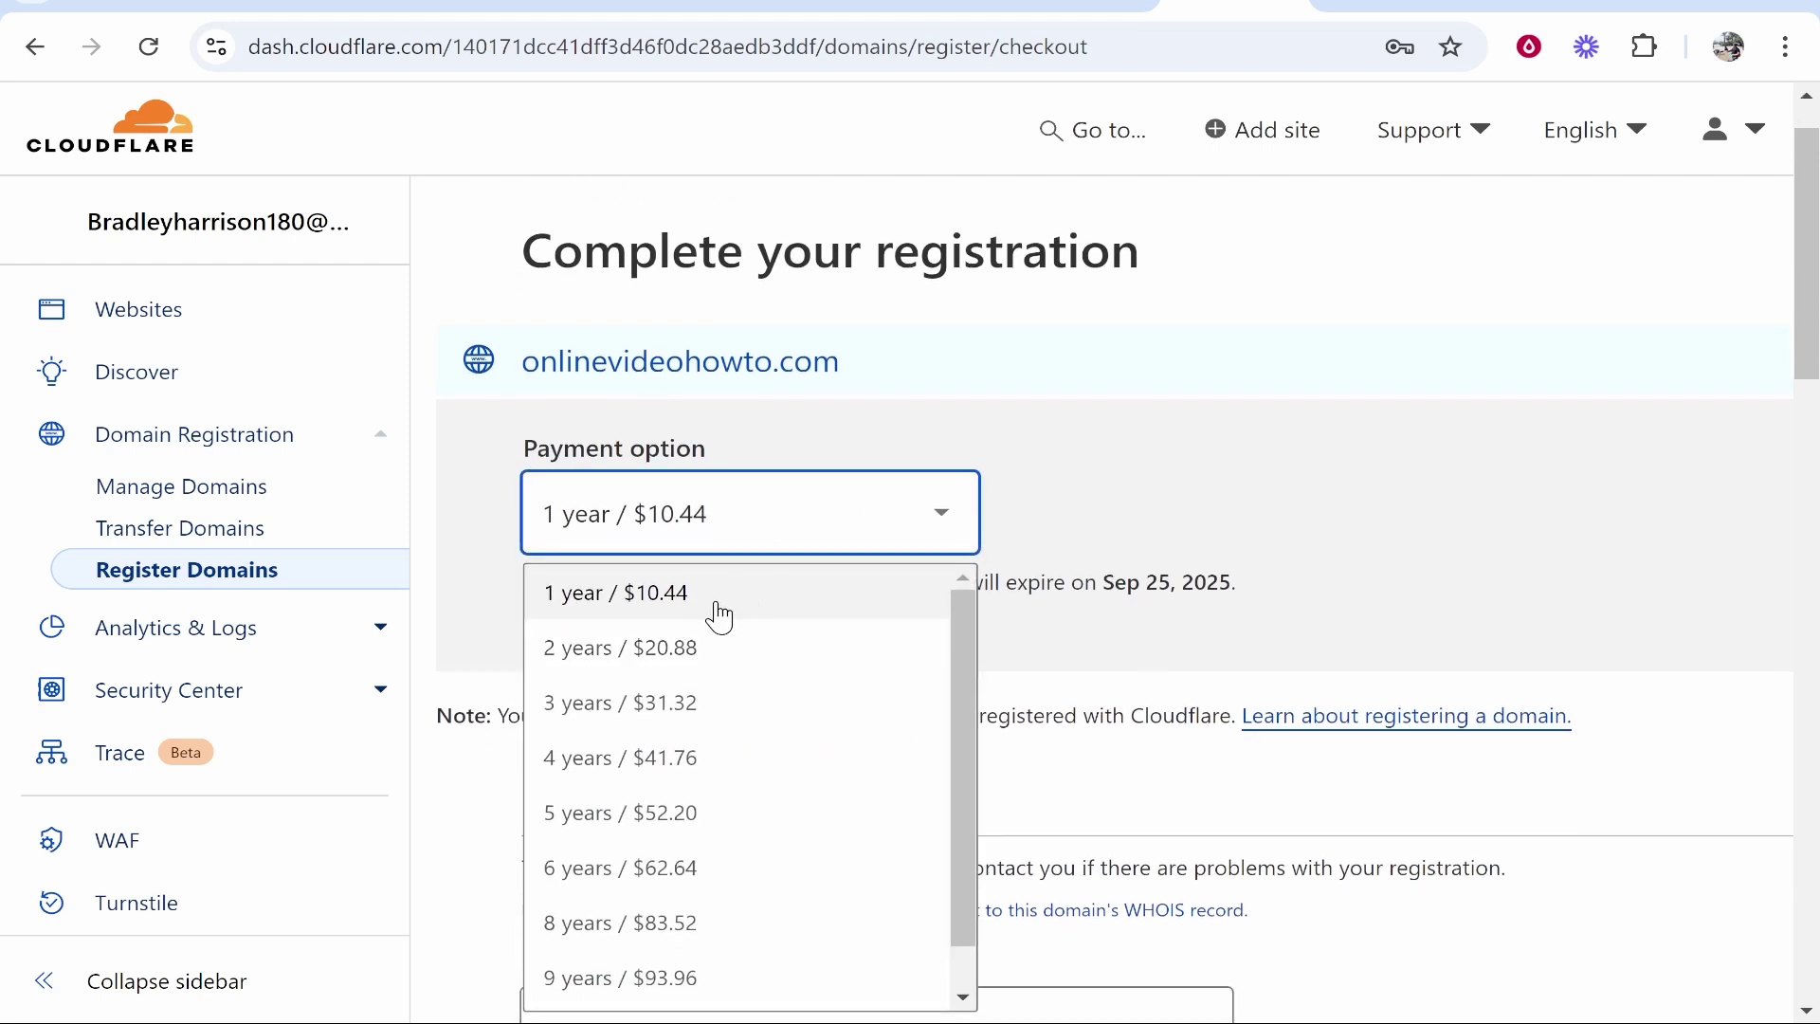
{"action": "scroll", "coordinate": [723, 711], "scroll_direction": "down", "scroll_amount": 2}
{"action": "scroll", "coordinate": [569, 975], "scroll_direction": "up", "scroll_amount": 2}
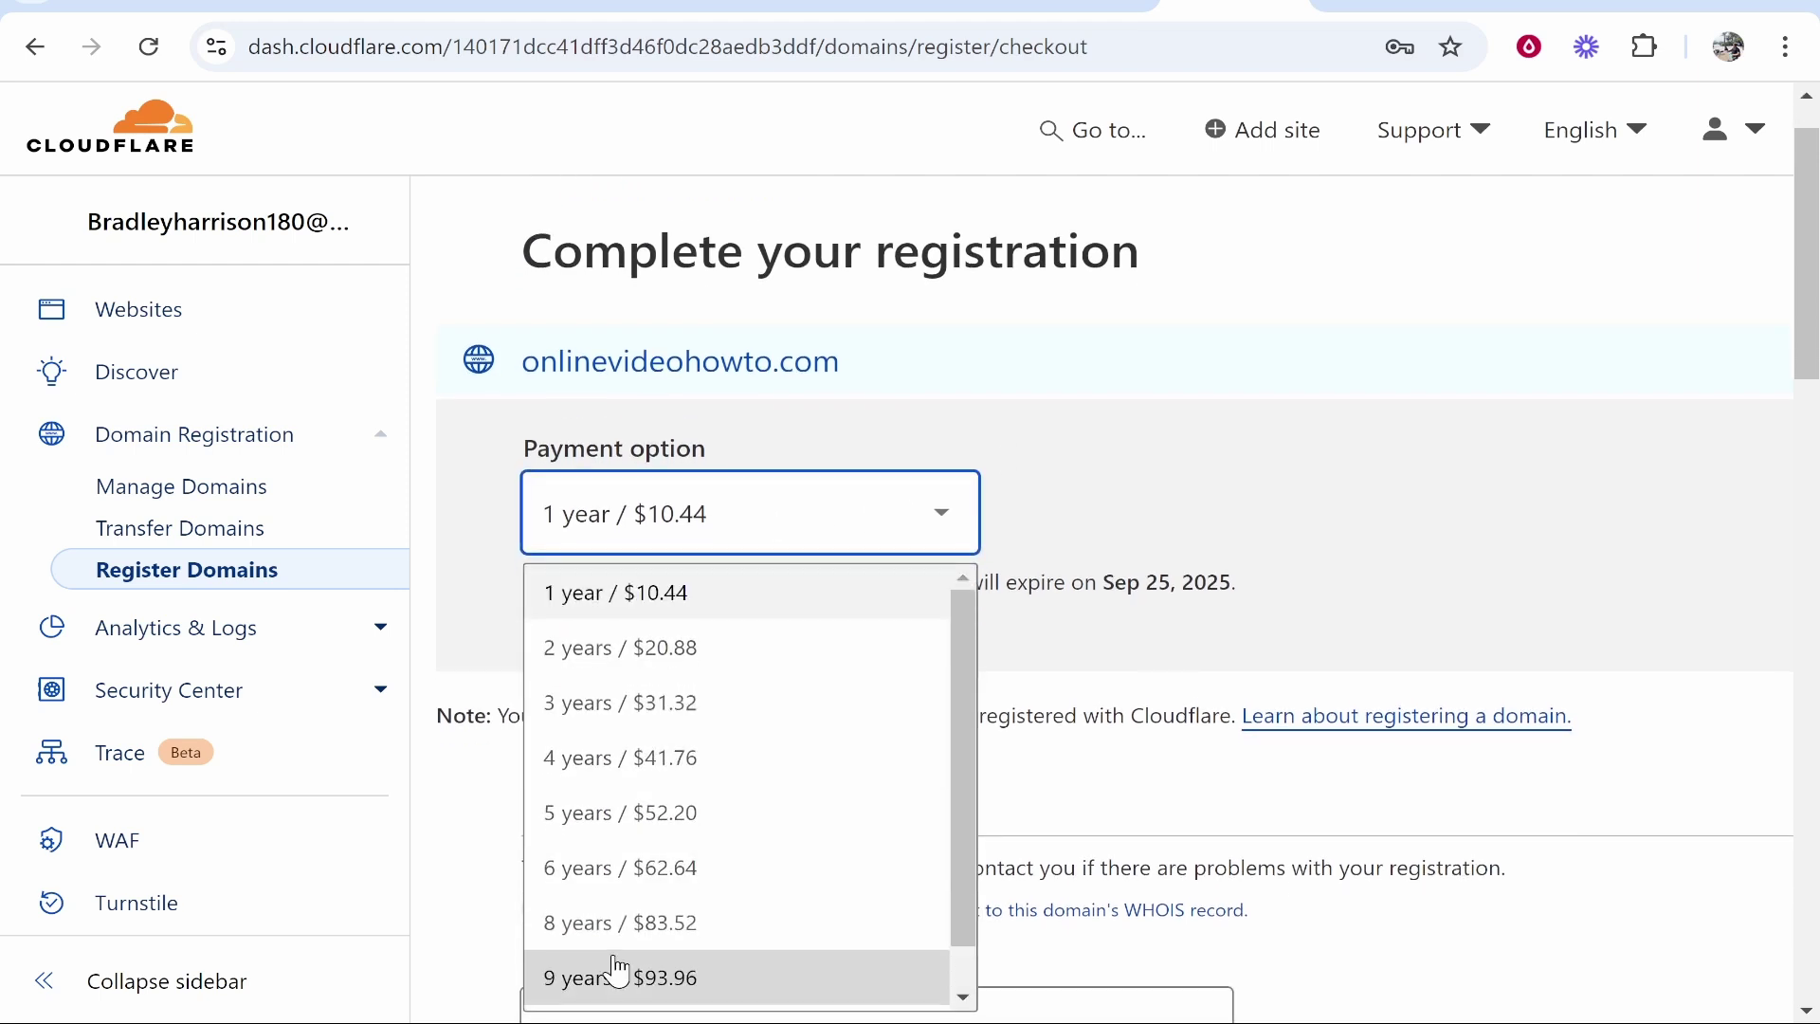
{"action": "left_click", "coordinate": [607, 597]}
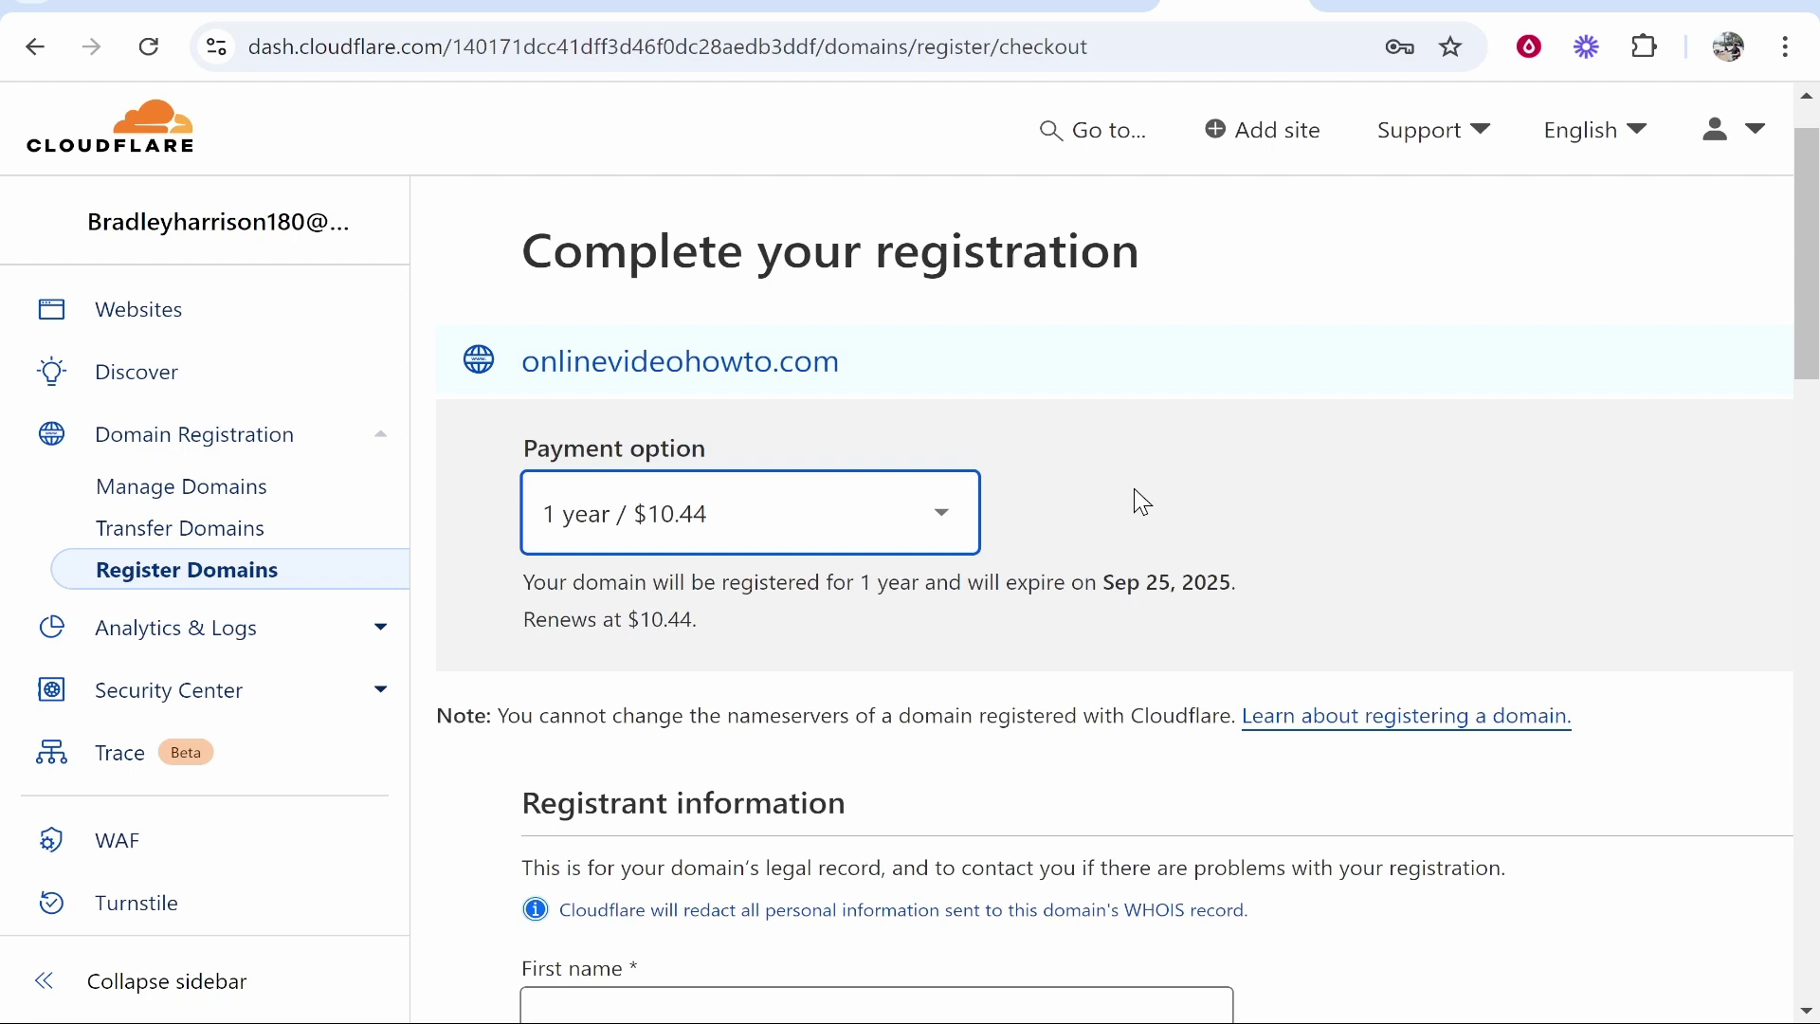
{"action": "left_click", "coordinate": [1116, 569]}
- Point out the Sep 25, 2025 expiry date and the Registrant information section
{"action": "left_click_drag", "start_coordinate": [1103, 582], "coordinate": [1268, 577]}
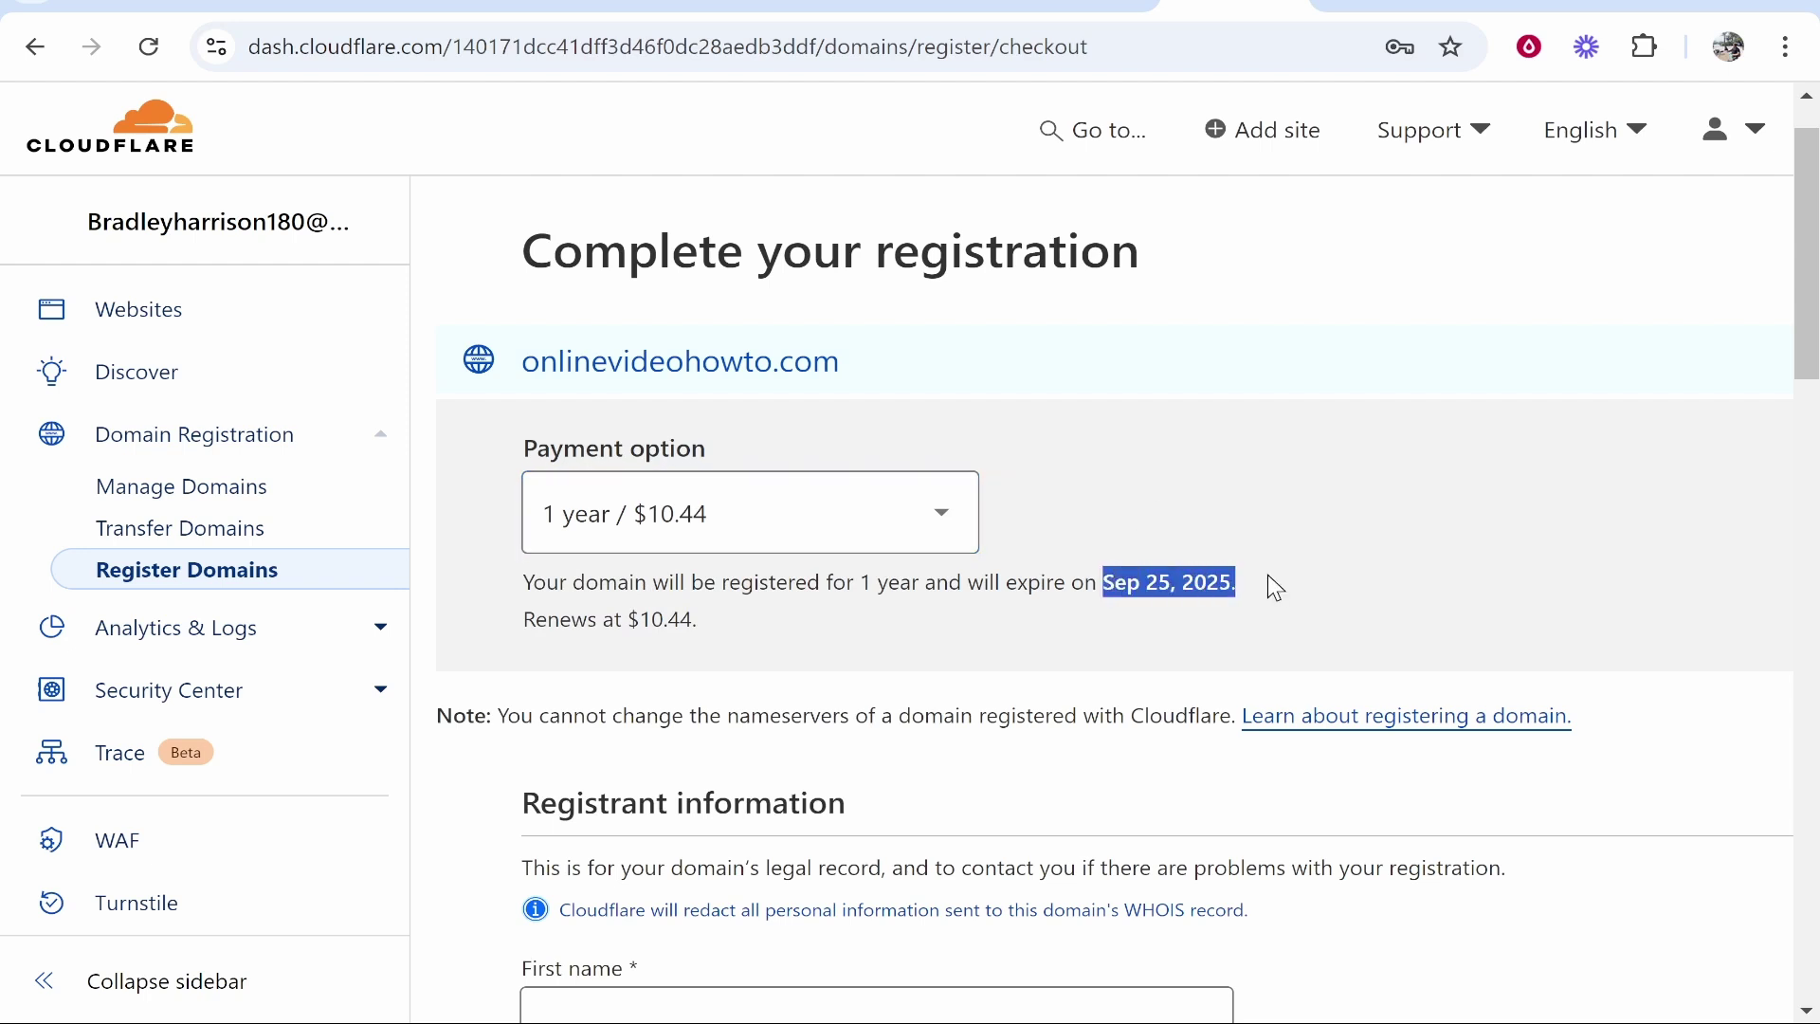
{"action": "left_click", "coordinate": [1271, 582]}
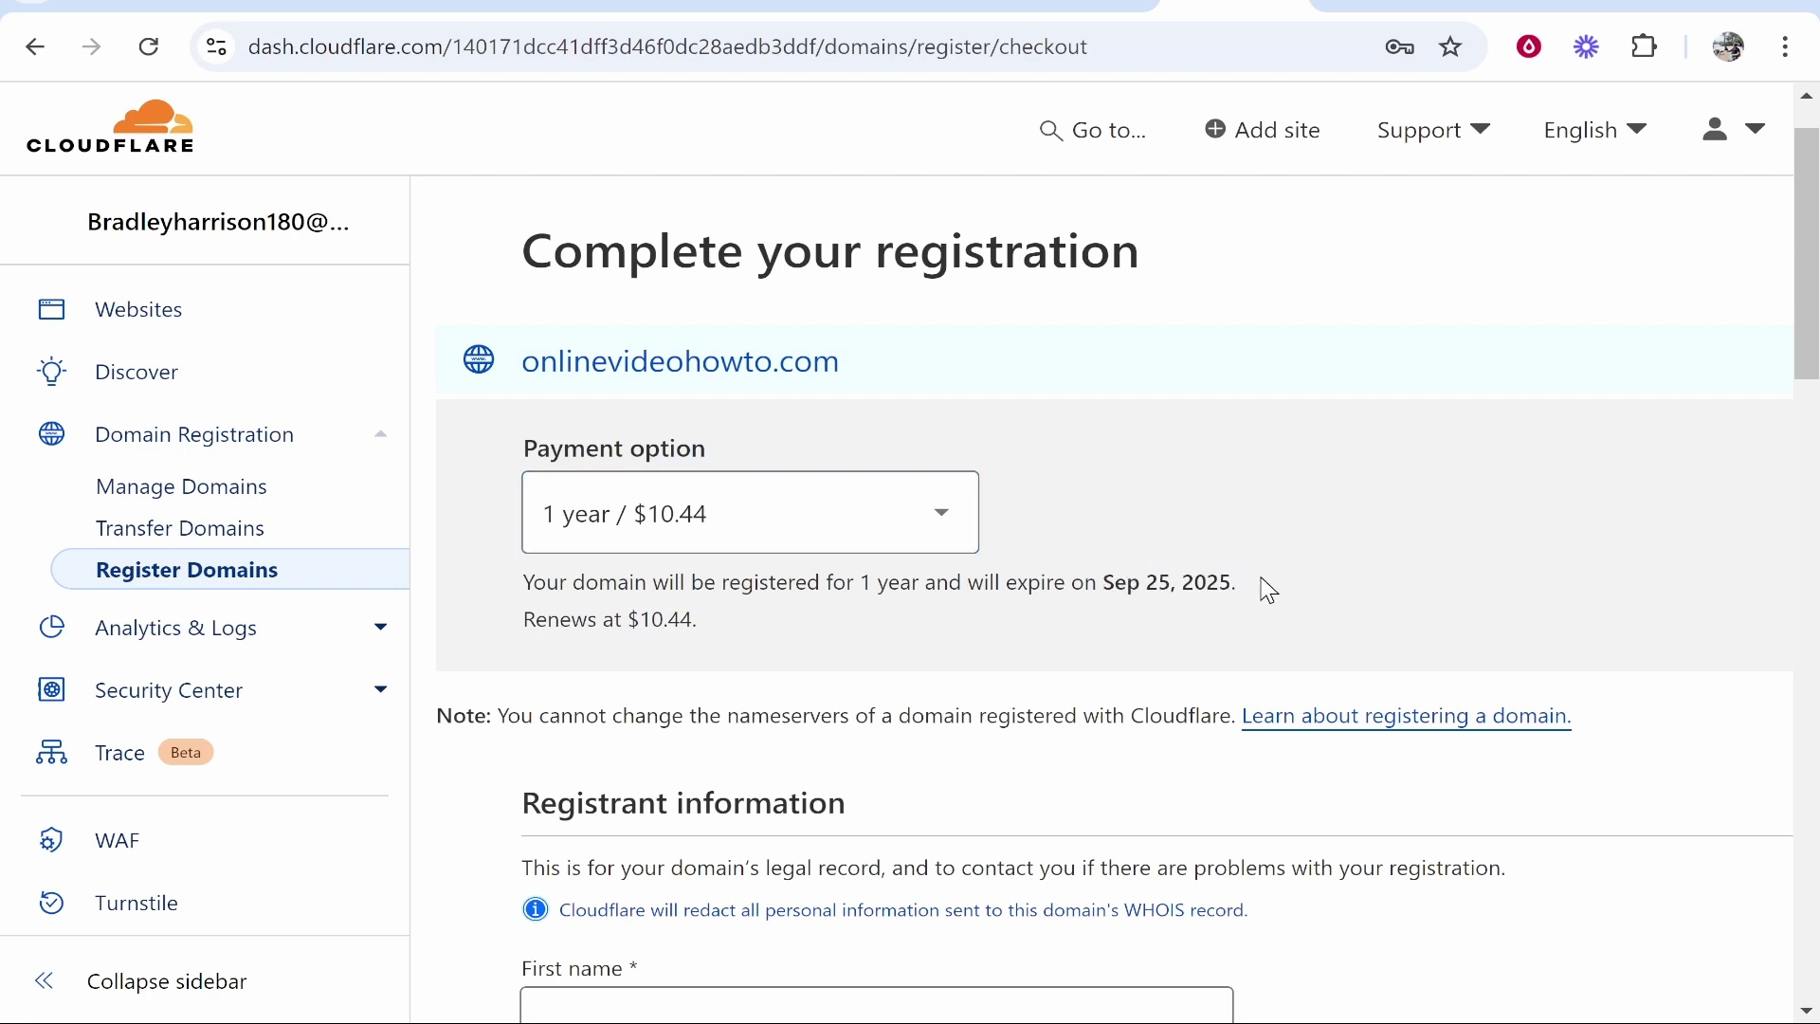
{"action": "scroll", "coordinate": [924, 598], "scroll_direction": "down", "scroll_amount": 5}
{"action": "left_click_drag", "start_coordinate": [536, 216], "coordinate": [856, 220]}
{"action": "left_click", "coordinate": [829, 248]}
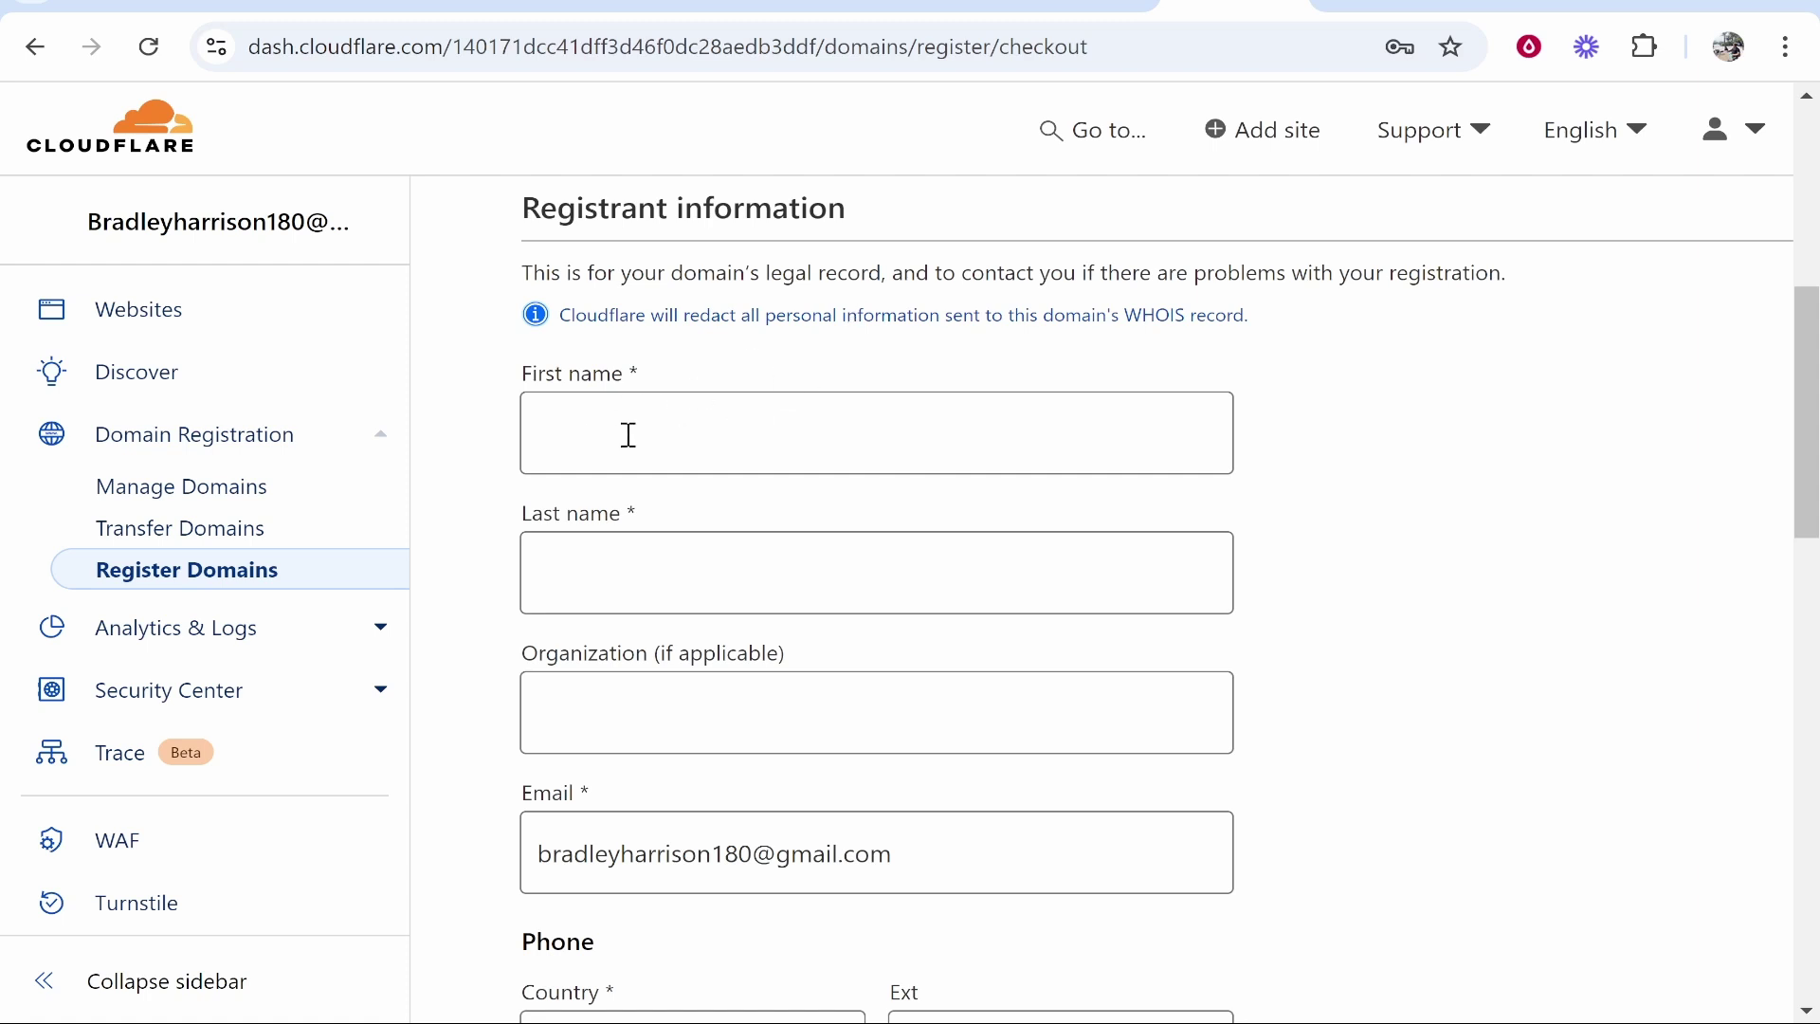
- Scroll through the checkout form and choose Card as the payment method
{"action": "scroll", "coordinate": [825, 422], "scroll_direction": "down", "scroll_amount": 3}
{"action": "scroll", "coordinate": [964, 443], "scroll_direction": "down", "scroll_amount": 9}
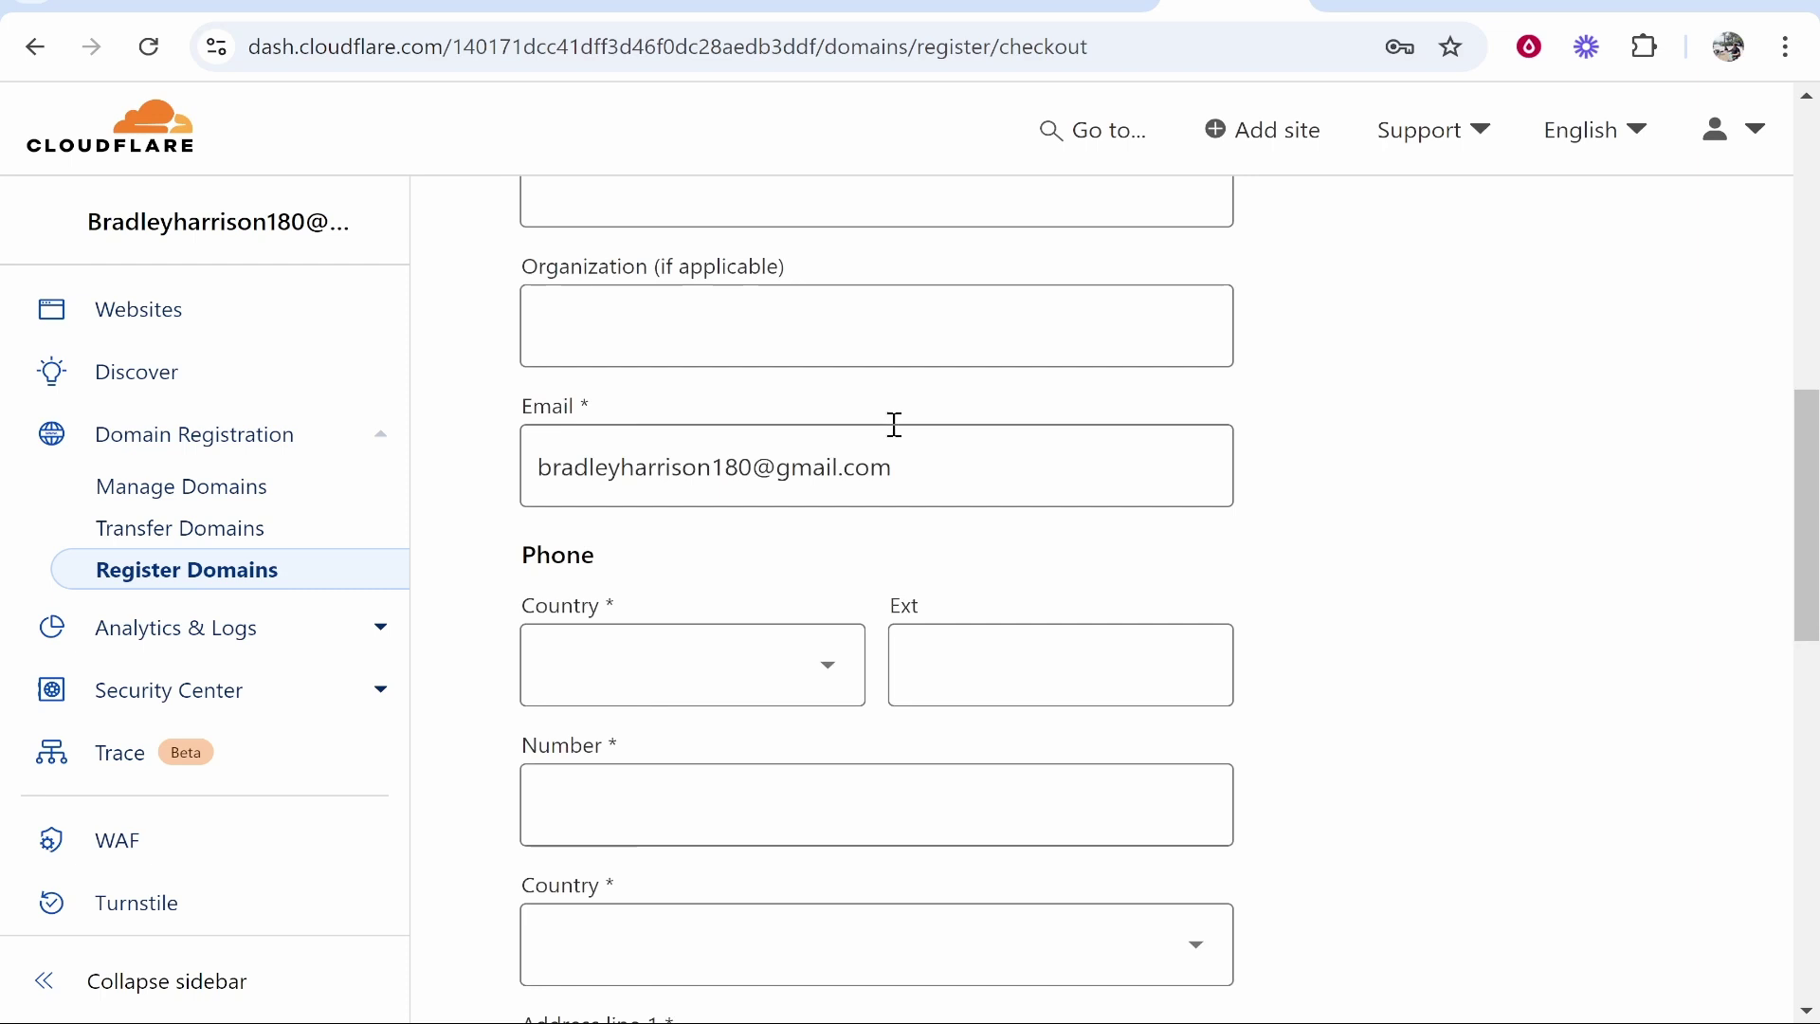
{"action": "scroll", "coordinate": [1001, 601], "scroll_direction": "down", "scroll_amount": 3}
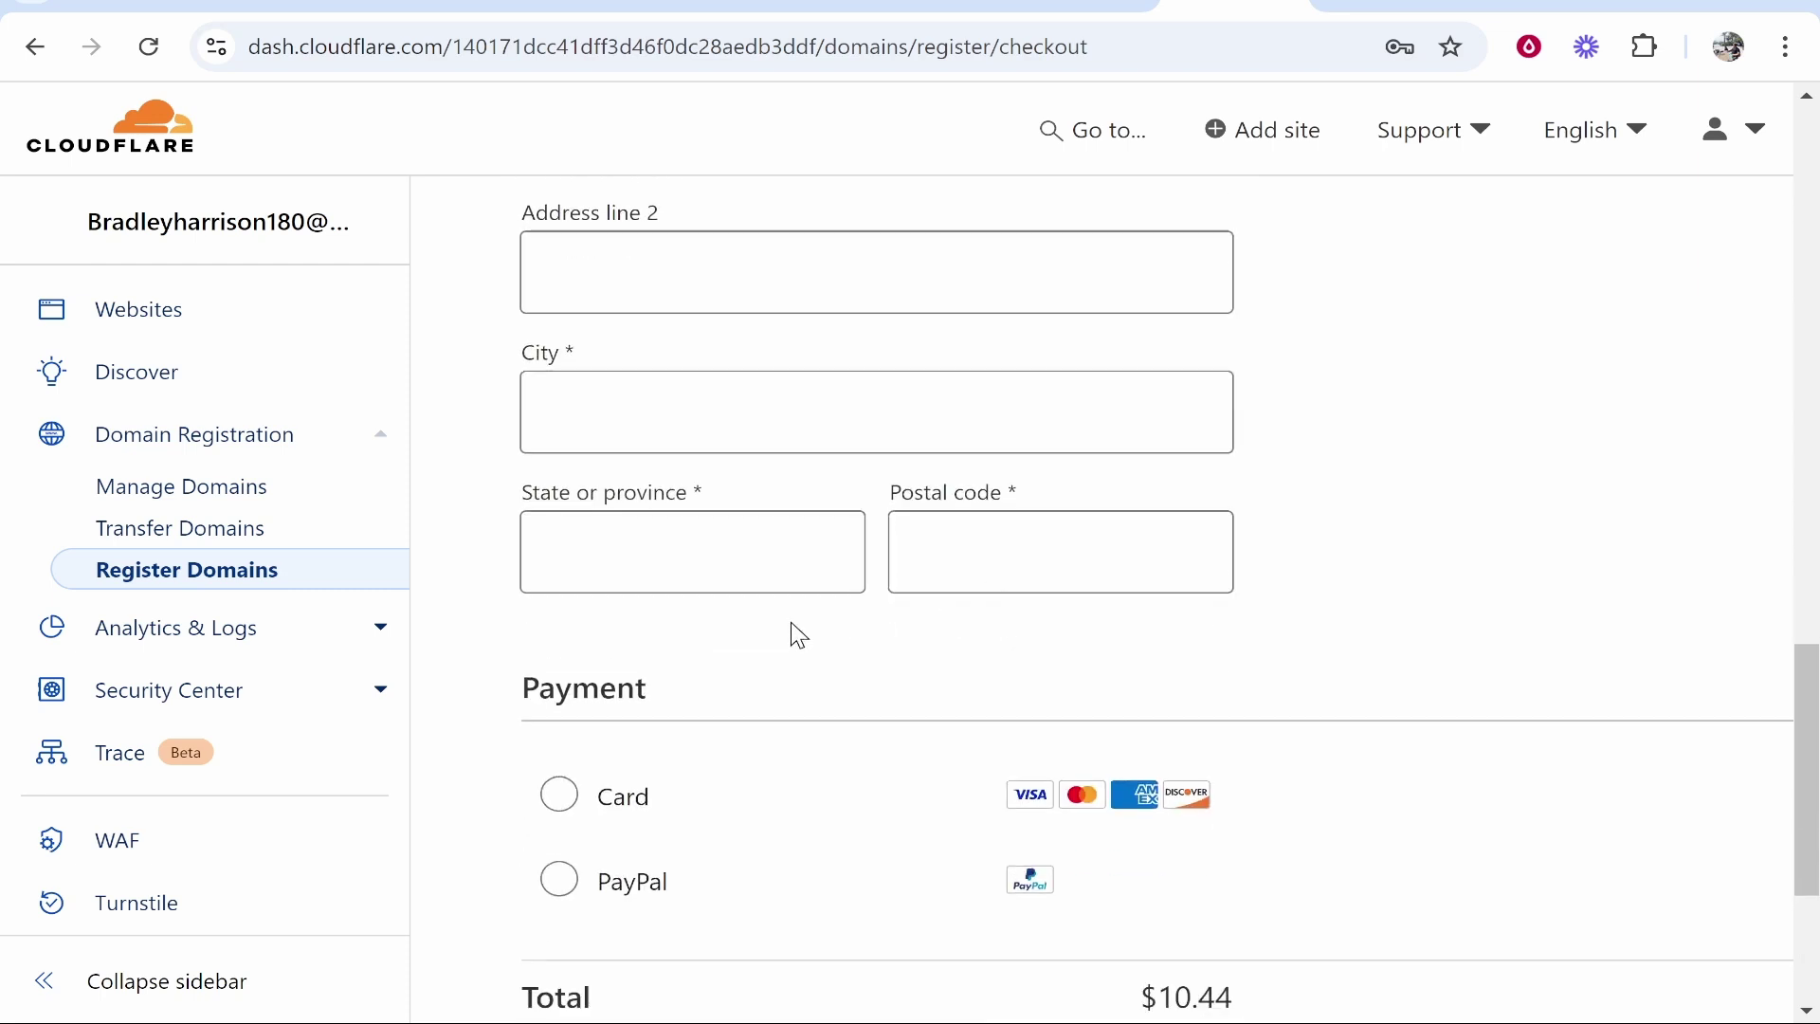
{"action": "scroll", "coordinate": [991, 601], "scroll_direction": "up", "scroll_amount": 8}
{"action": "scroll", "coordinate": [930, 572], "scroll_direction": "down", "scroll_amount": 10}
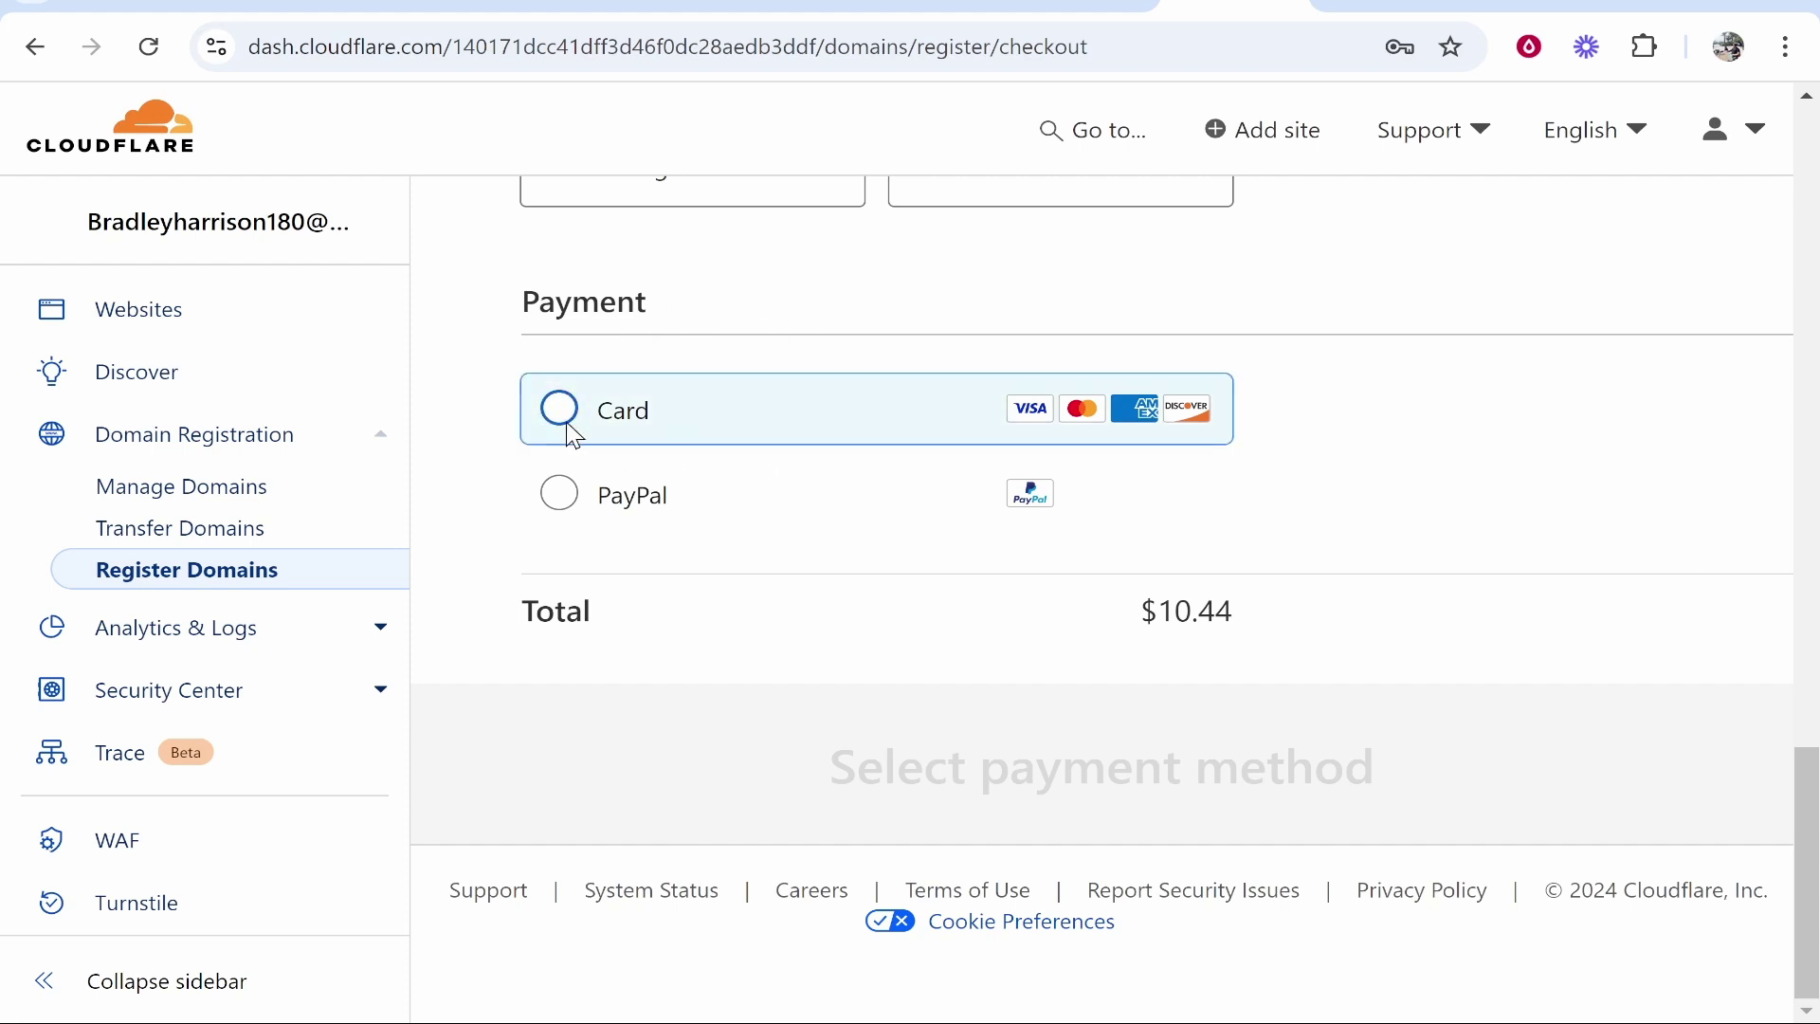
{"action": "left_click", "coordinate": [597, 438]}
- Review the Business billing details and request address verification
{"action": "scroll", "coordinate": [1207, 682], "scroll_direction": "down", "scroll_amount": 5}
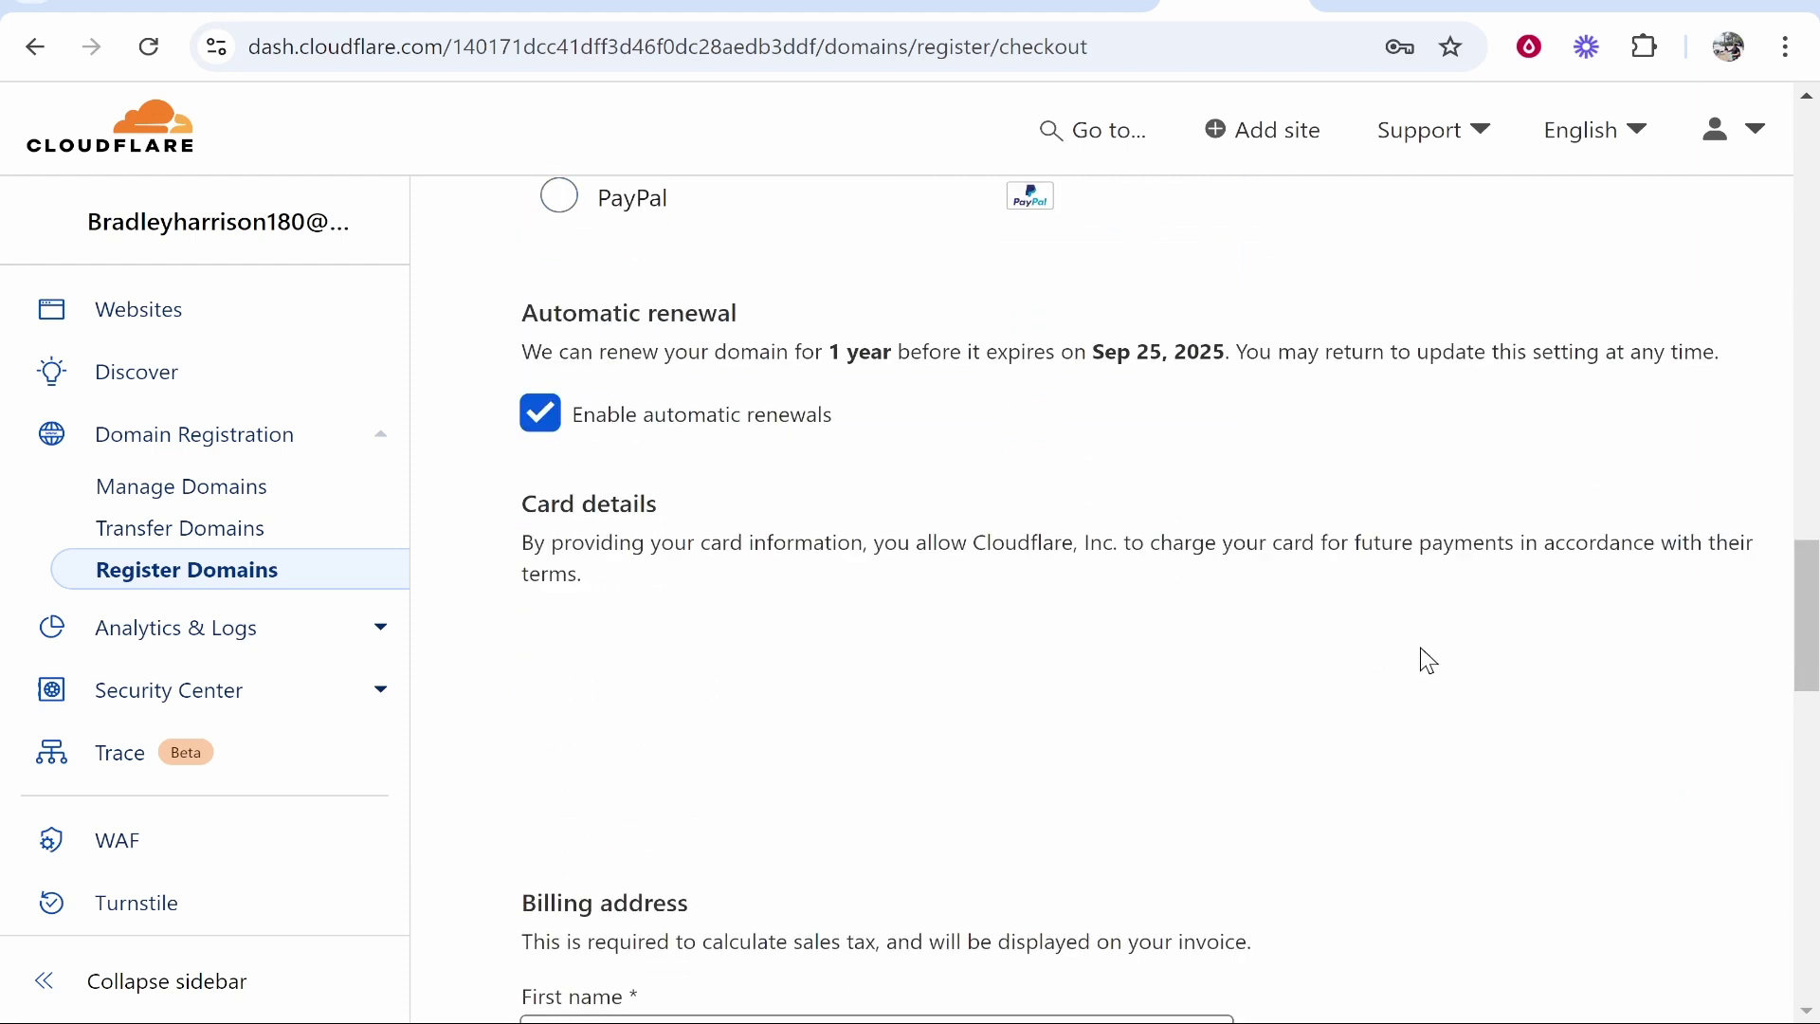
{"action": "scroll", "coordinate": [764, 602], "scroll_direction": "down", "scroll_amount": 2}
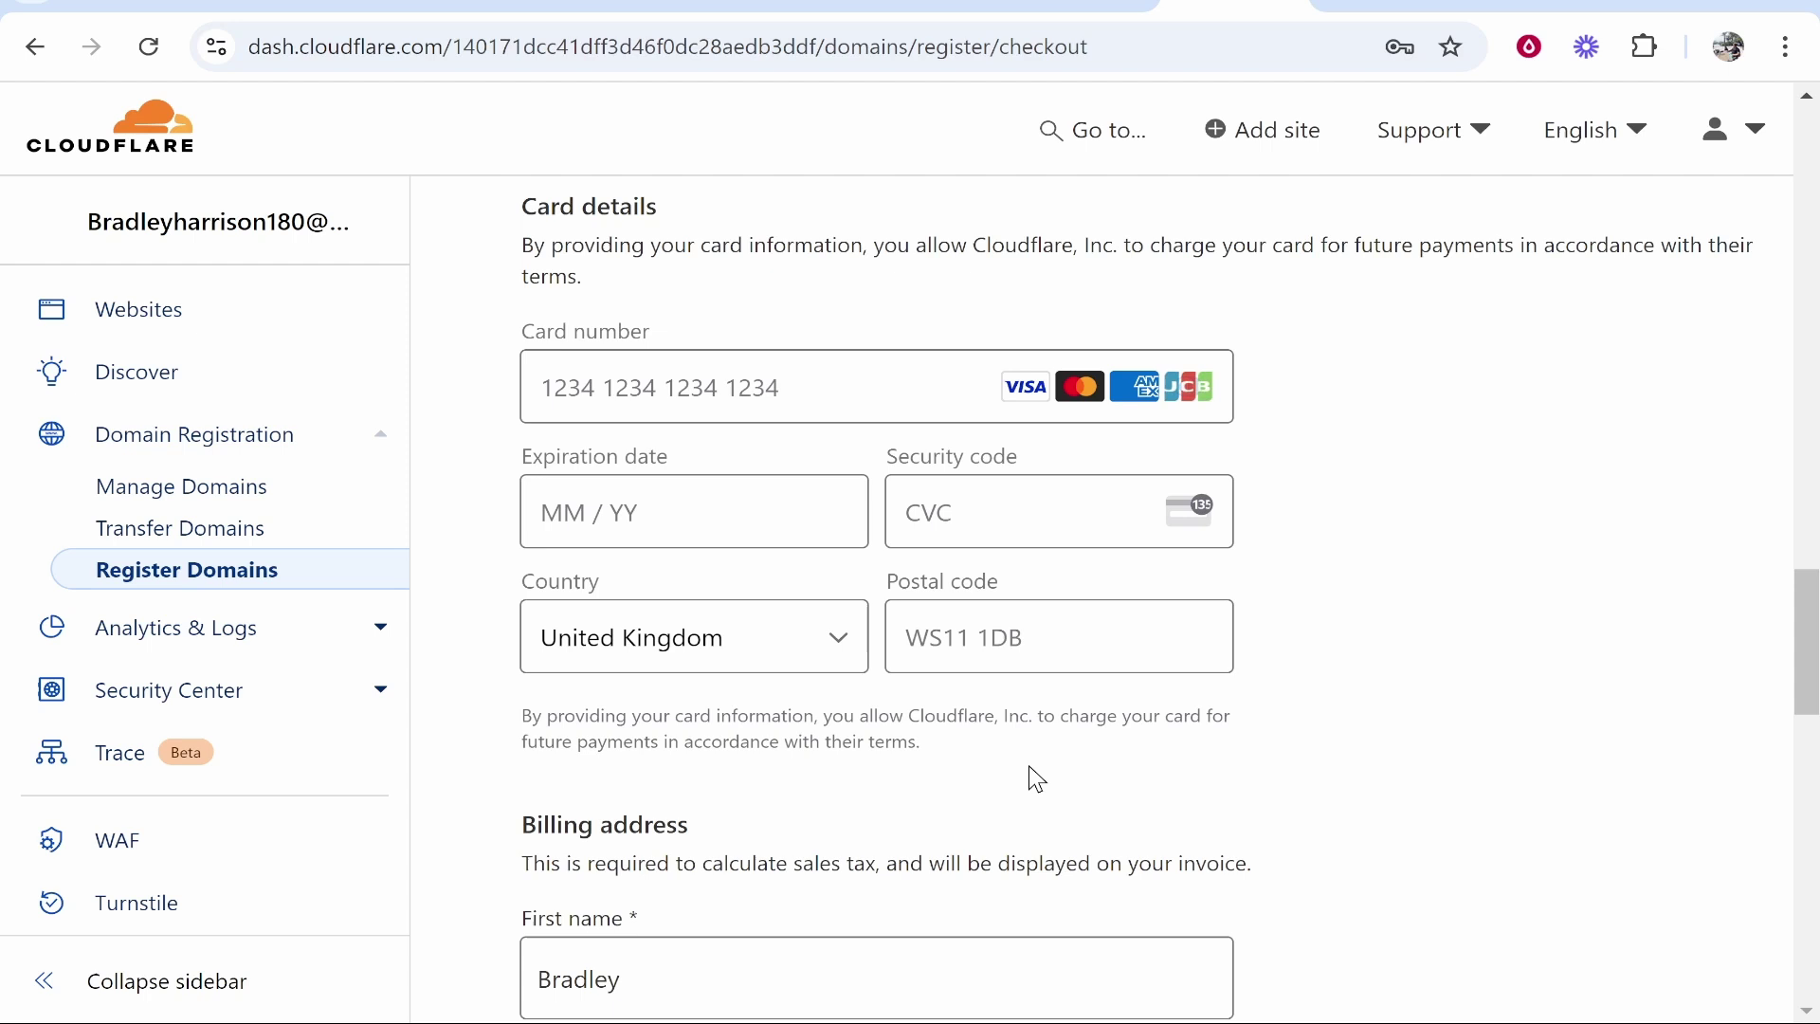
{"action": "scroll", "coordinate": [1027, 766], "scroll_direction": "down", "scroll_amount": 10}
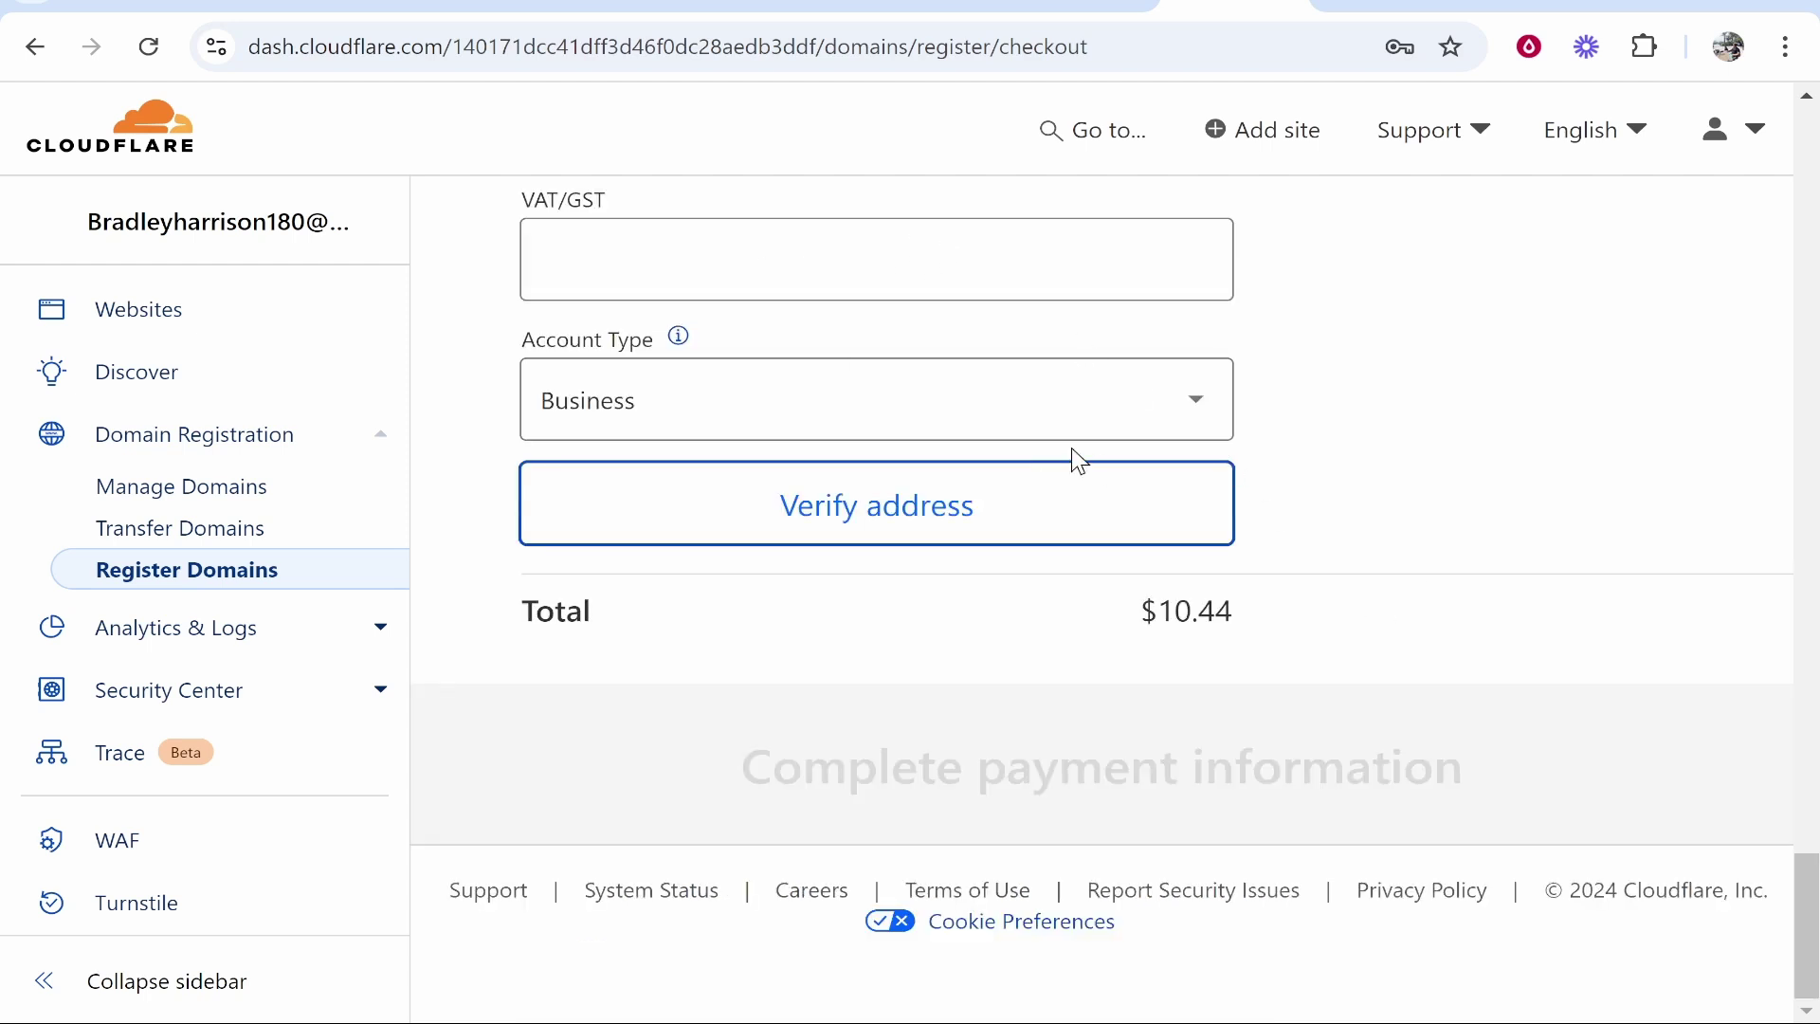
{"action": "left_click", "coordinate": [850, 517]}
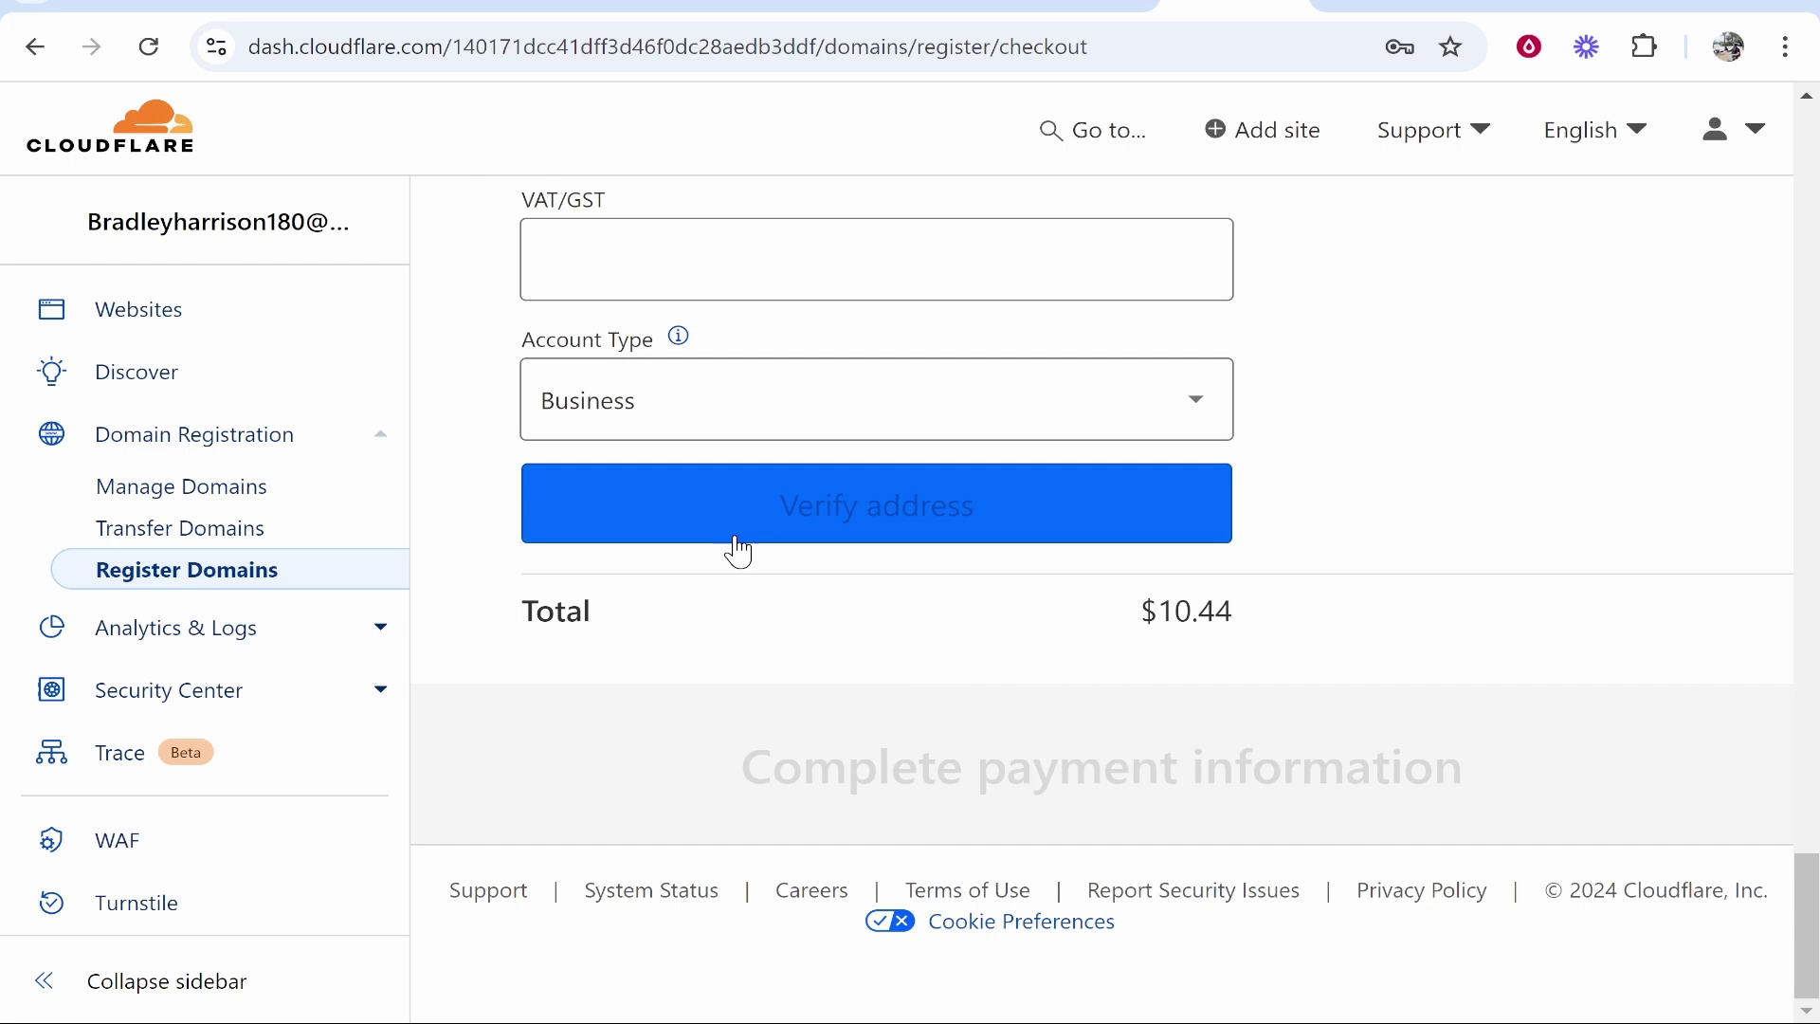
- Verify the address to complete registering onlinevideohowto.com and highlight the All done! heading
{"action": "left_click", "coordinate": [910, 509]}
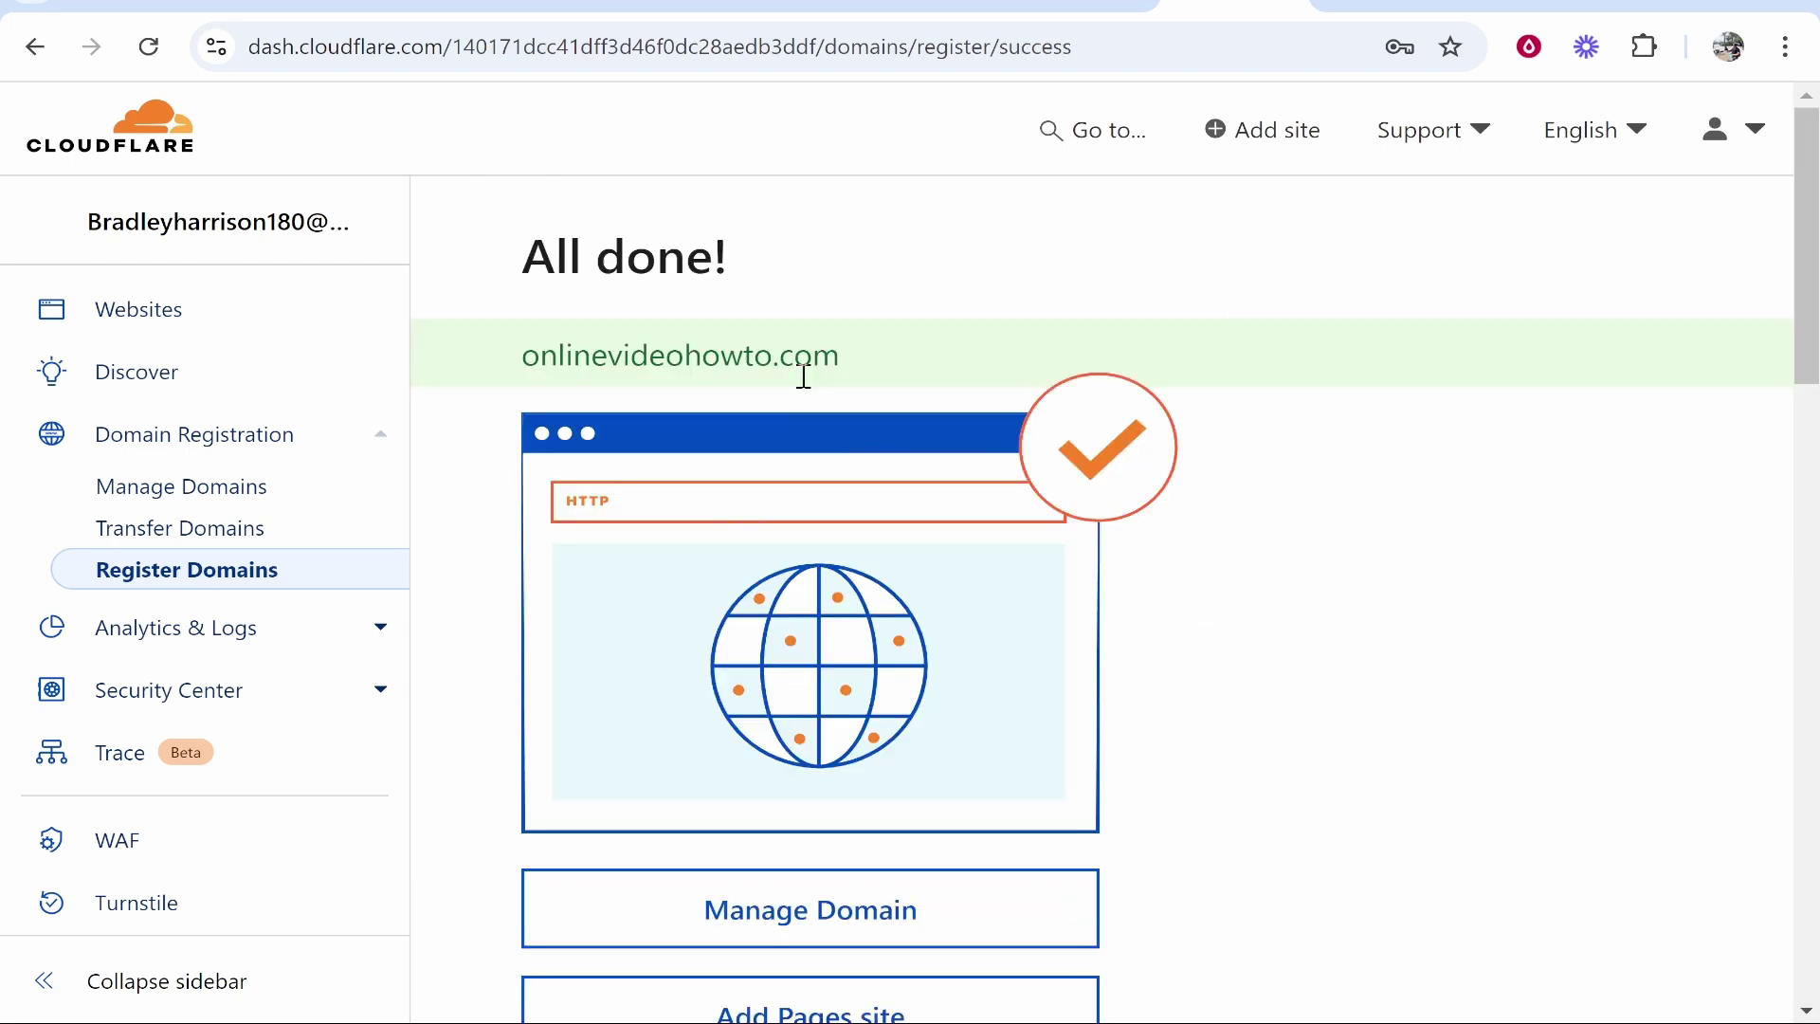
{"action": "left_click_drag", "start_coordinate": [523, 258], "coordinate": [825, 263]}
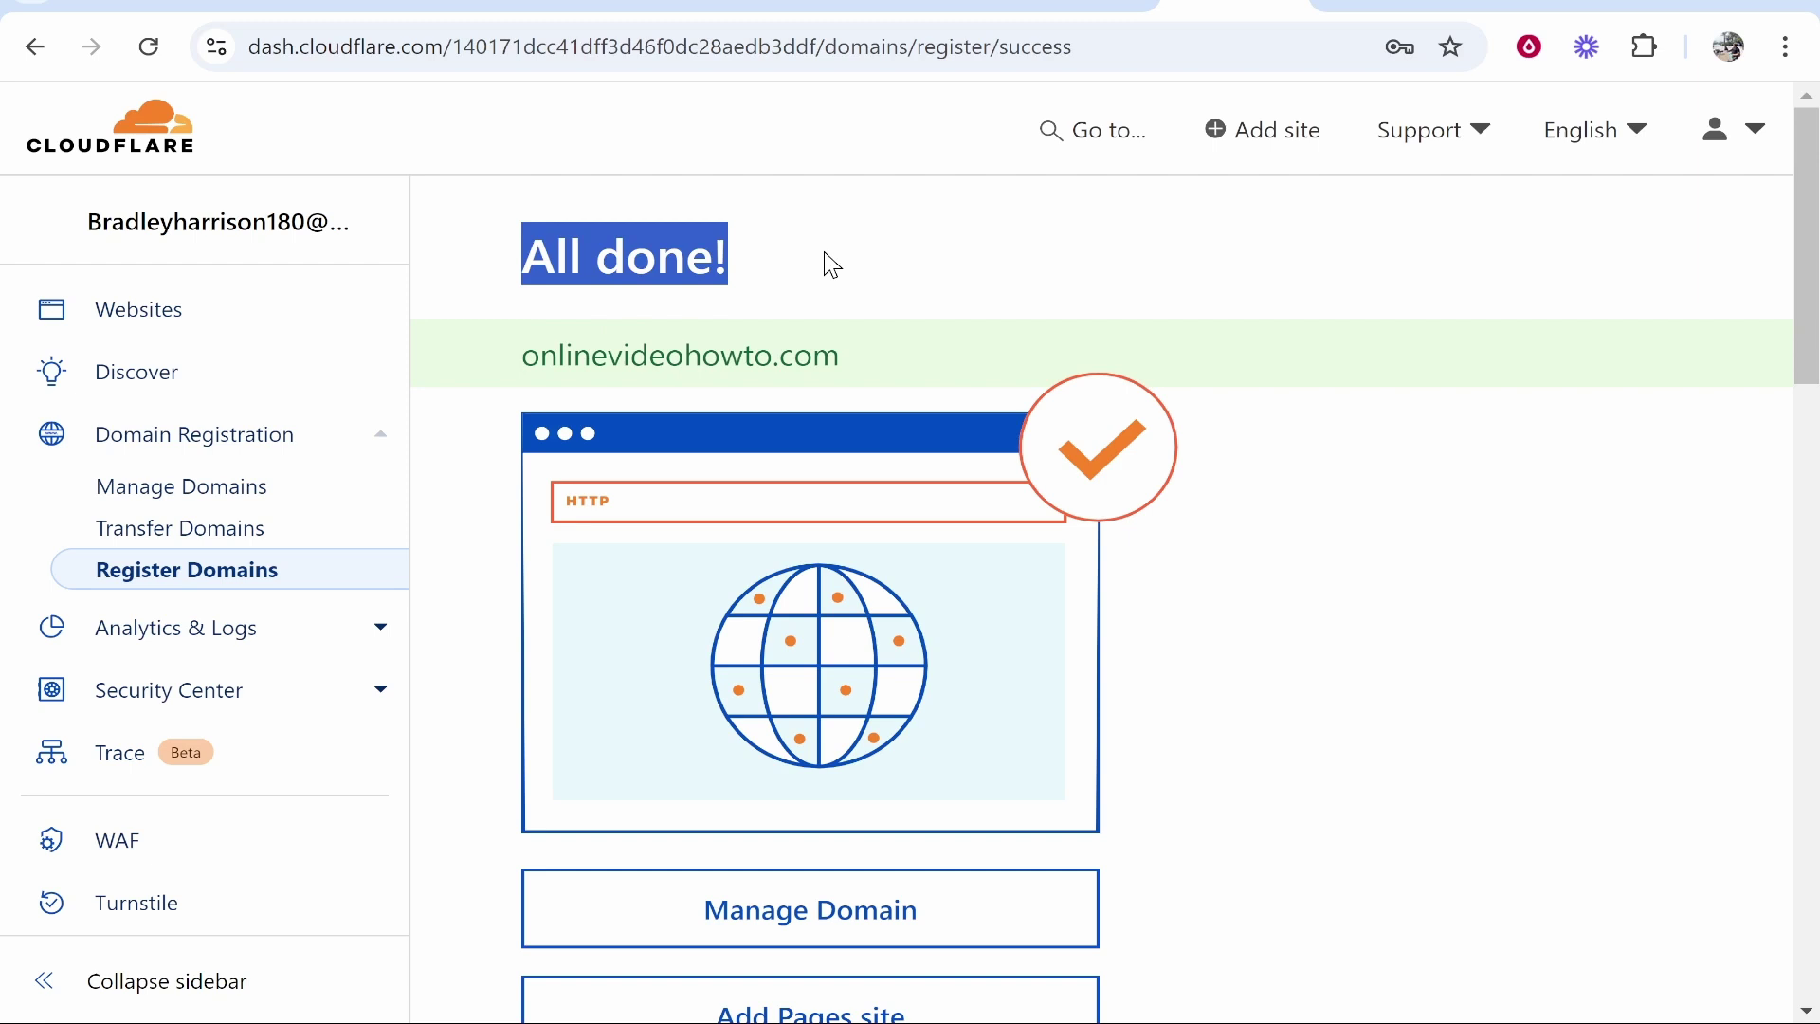
{"action": "left_click", "coordinate": [831, 264]}
{"action": "scroll", "coordinate": [1058, 446], "scroll_direction": "down", "scroll_amount": 2}
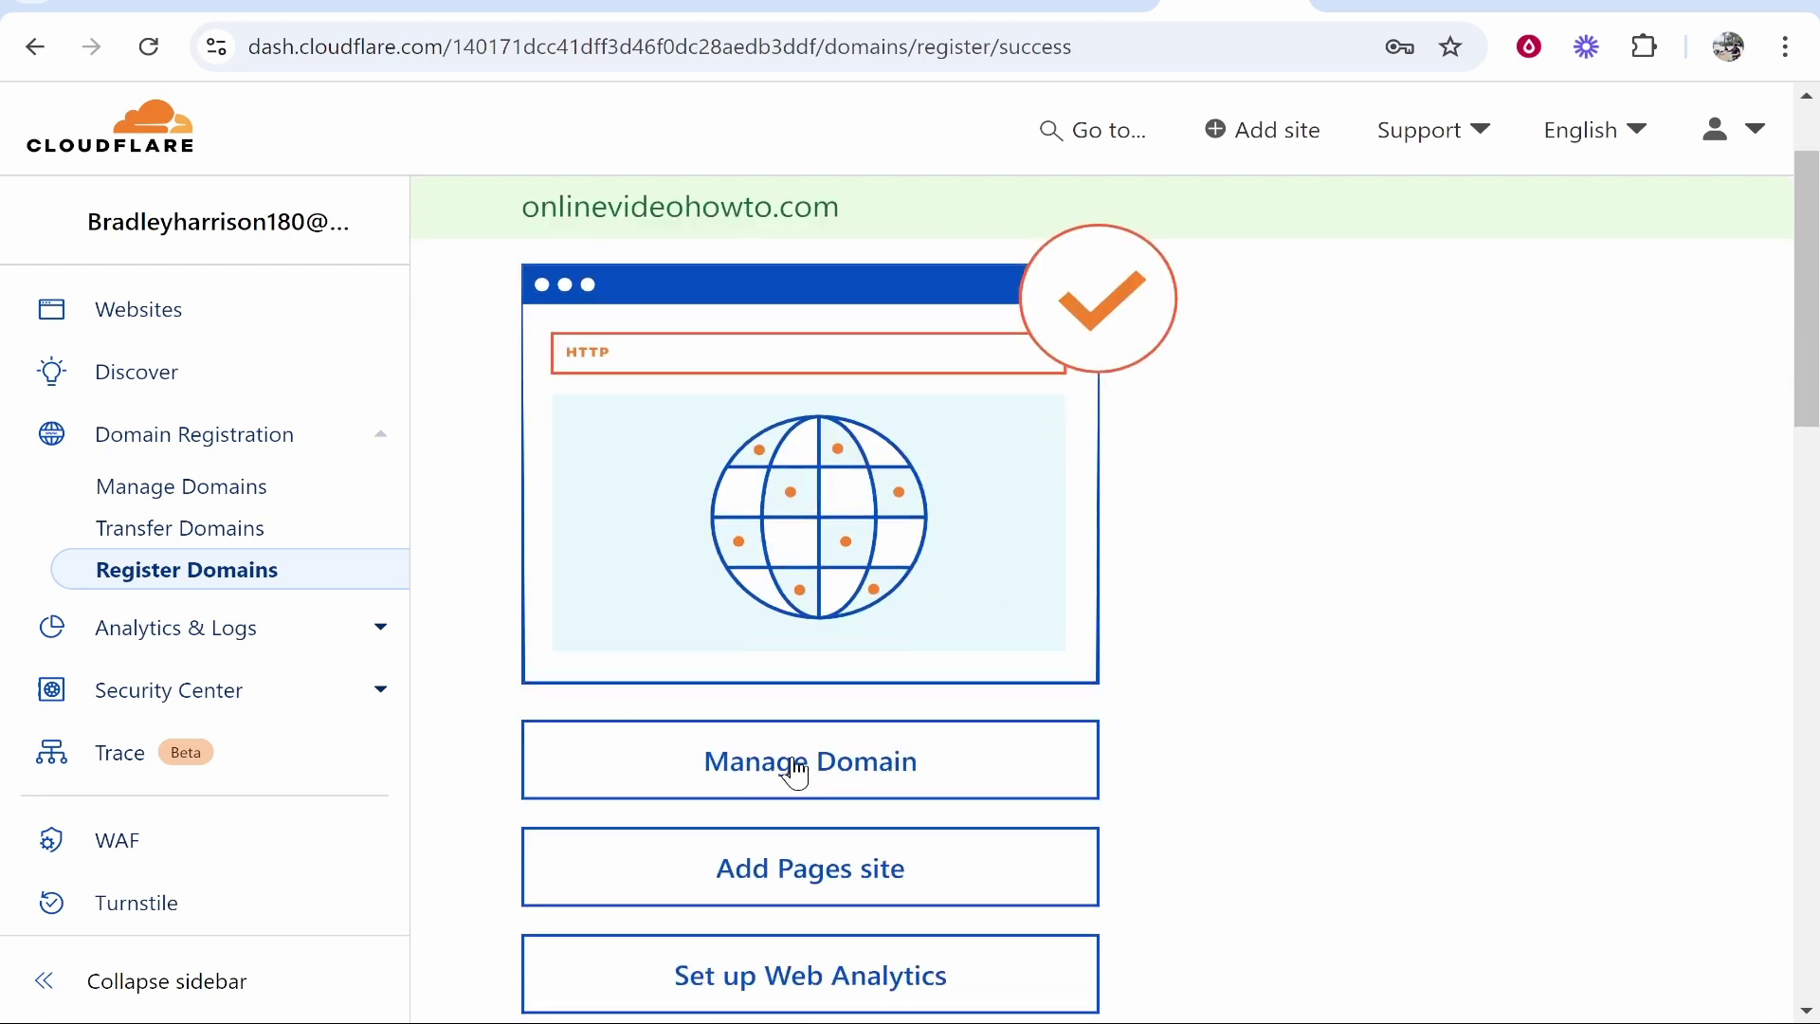
{"action": "left_click_drag", "start_coordinate": [896, 784], "coordinate": [1152, 694]}
- Go to Domain Registration > Manage Domains and highlight the Active onlinevideohowto.com entry
{"action": "left_click", "coordinate": [175, 134]}
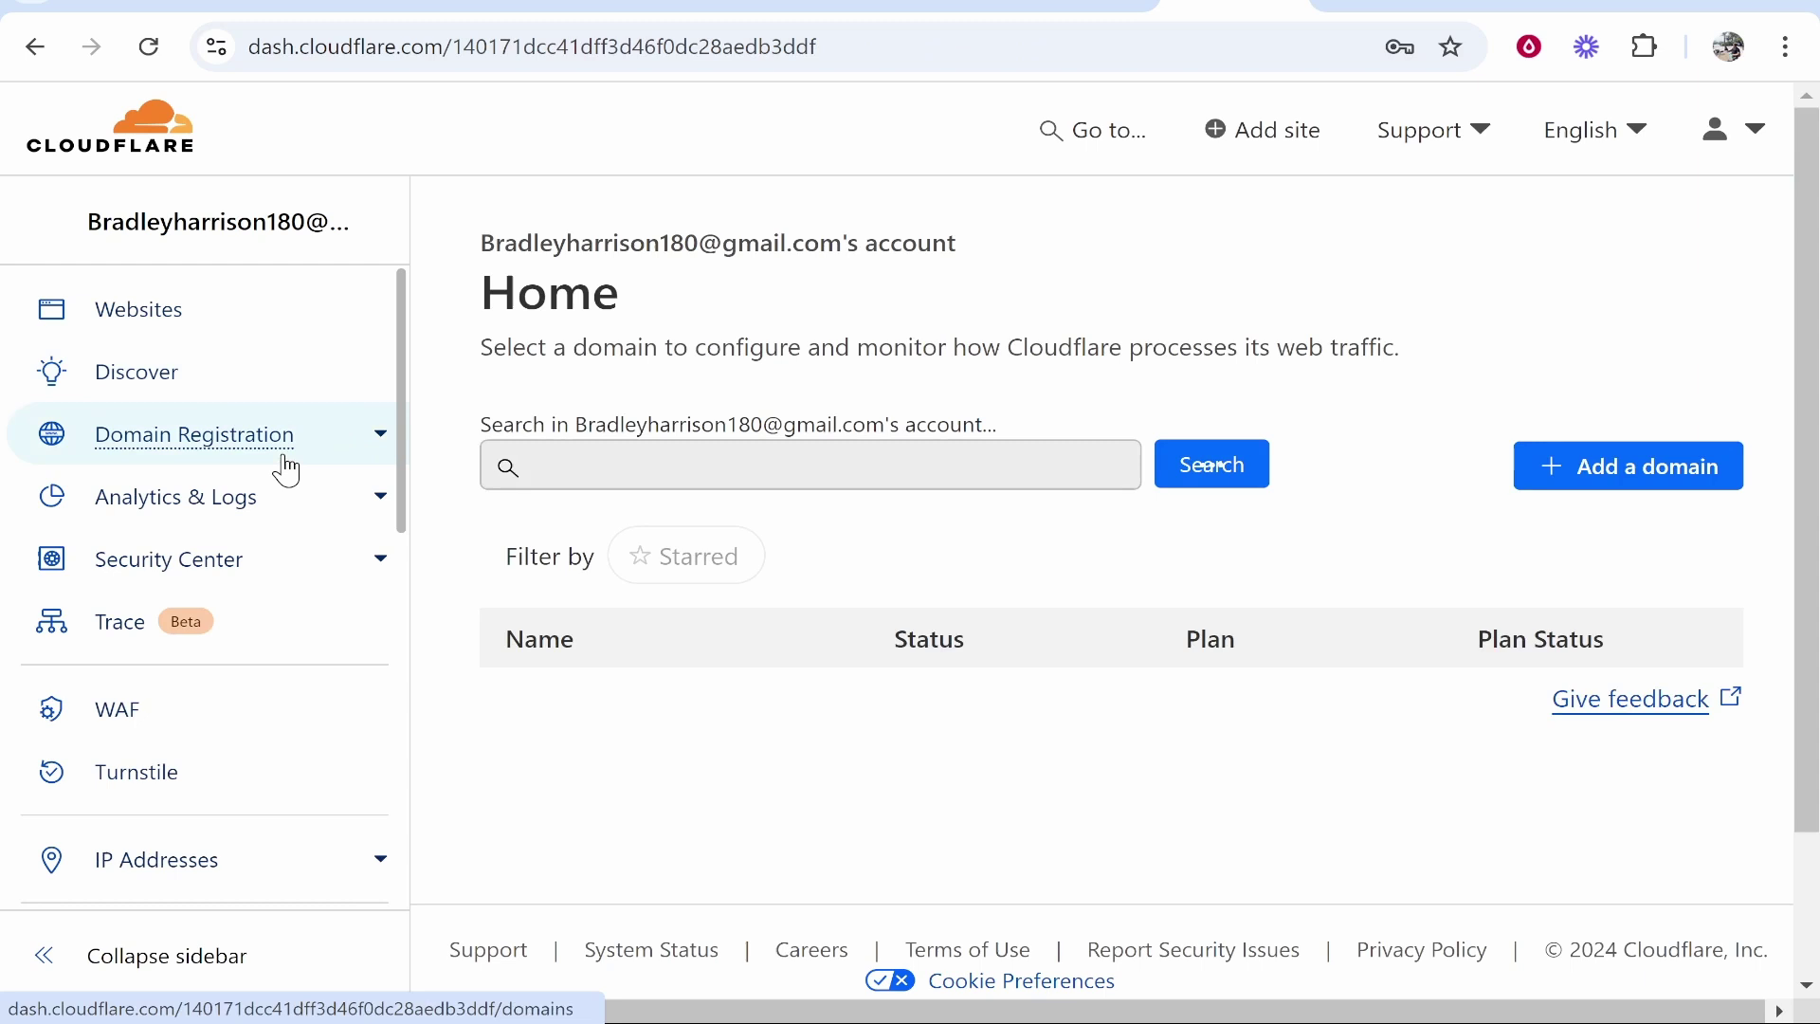
{"action": "left_click", "coordinate": [306, 462]}
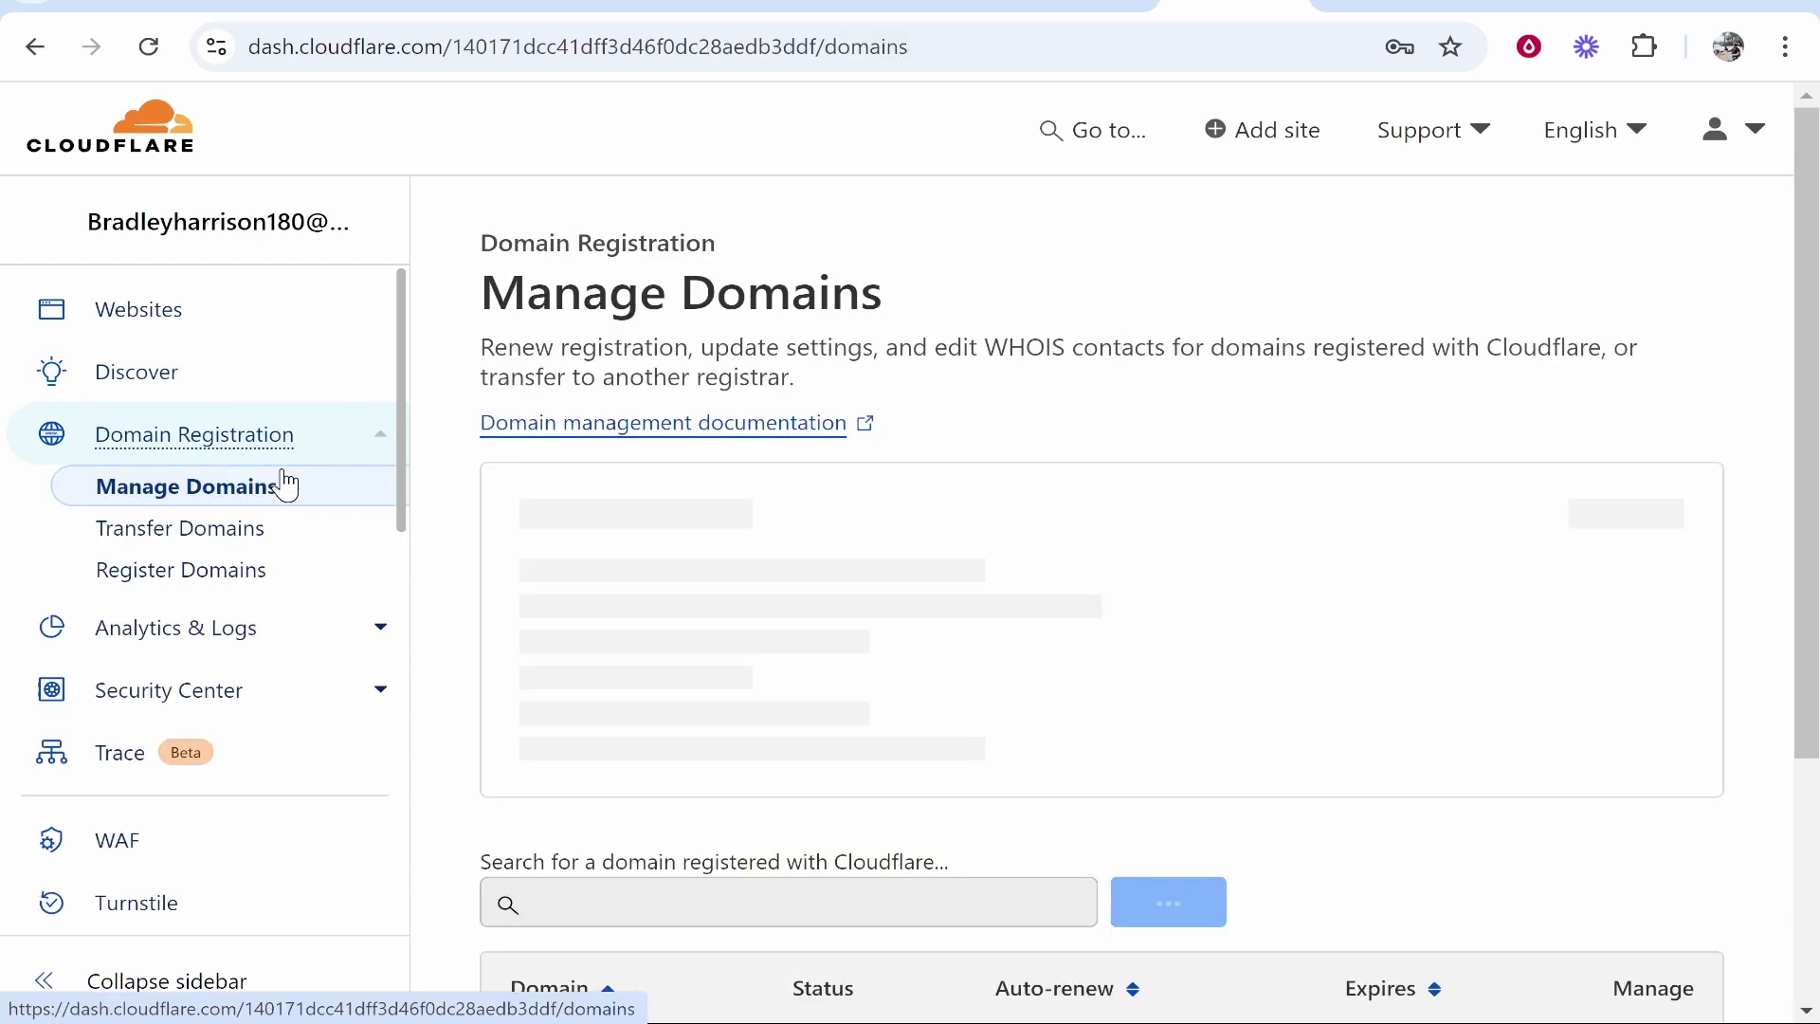
{"action": "scroll", "coordinate": [770, 655], "scroll_direction": "down", "scroll_amount": 4}
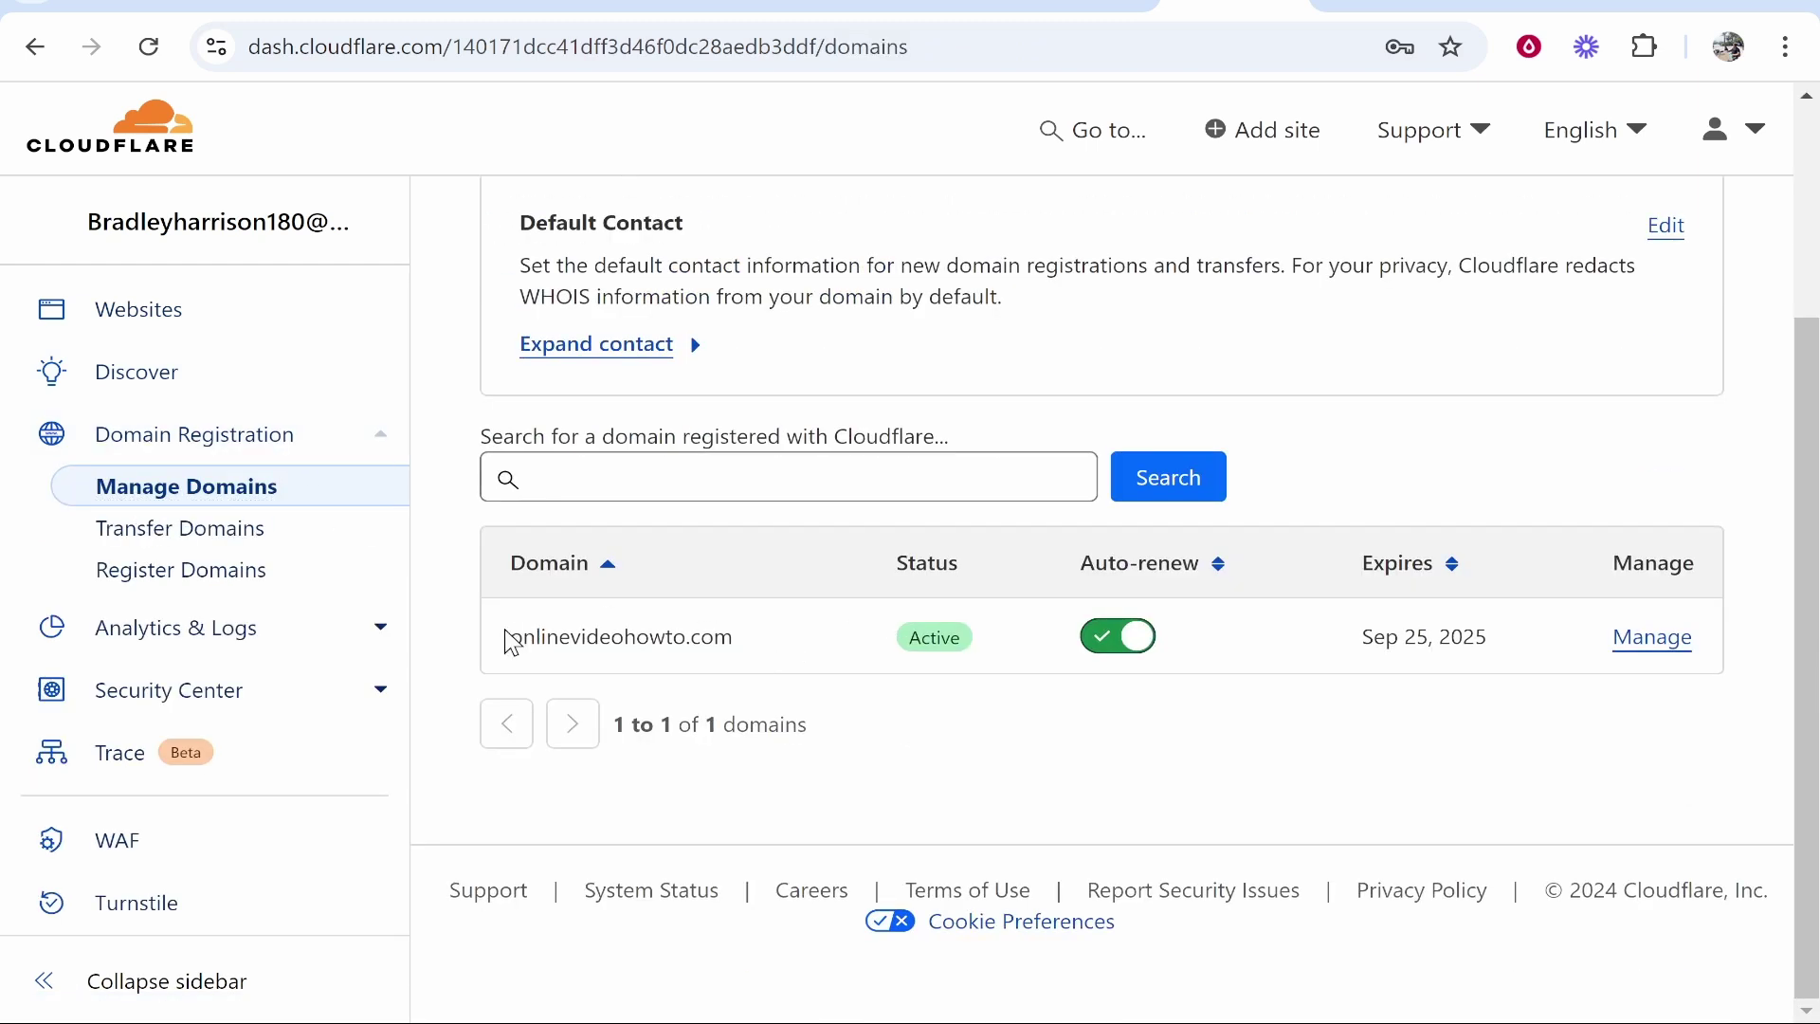
{"action": "left_click_drag", "start_coordinate": [508, 638], "coordinate": [768, 663]}
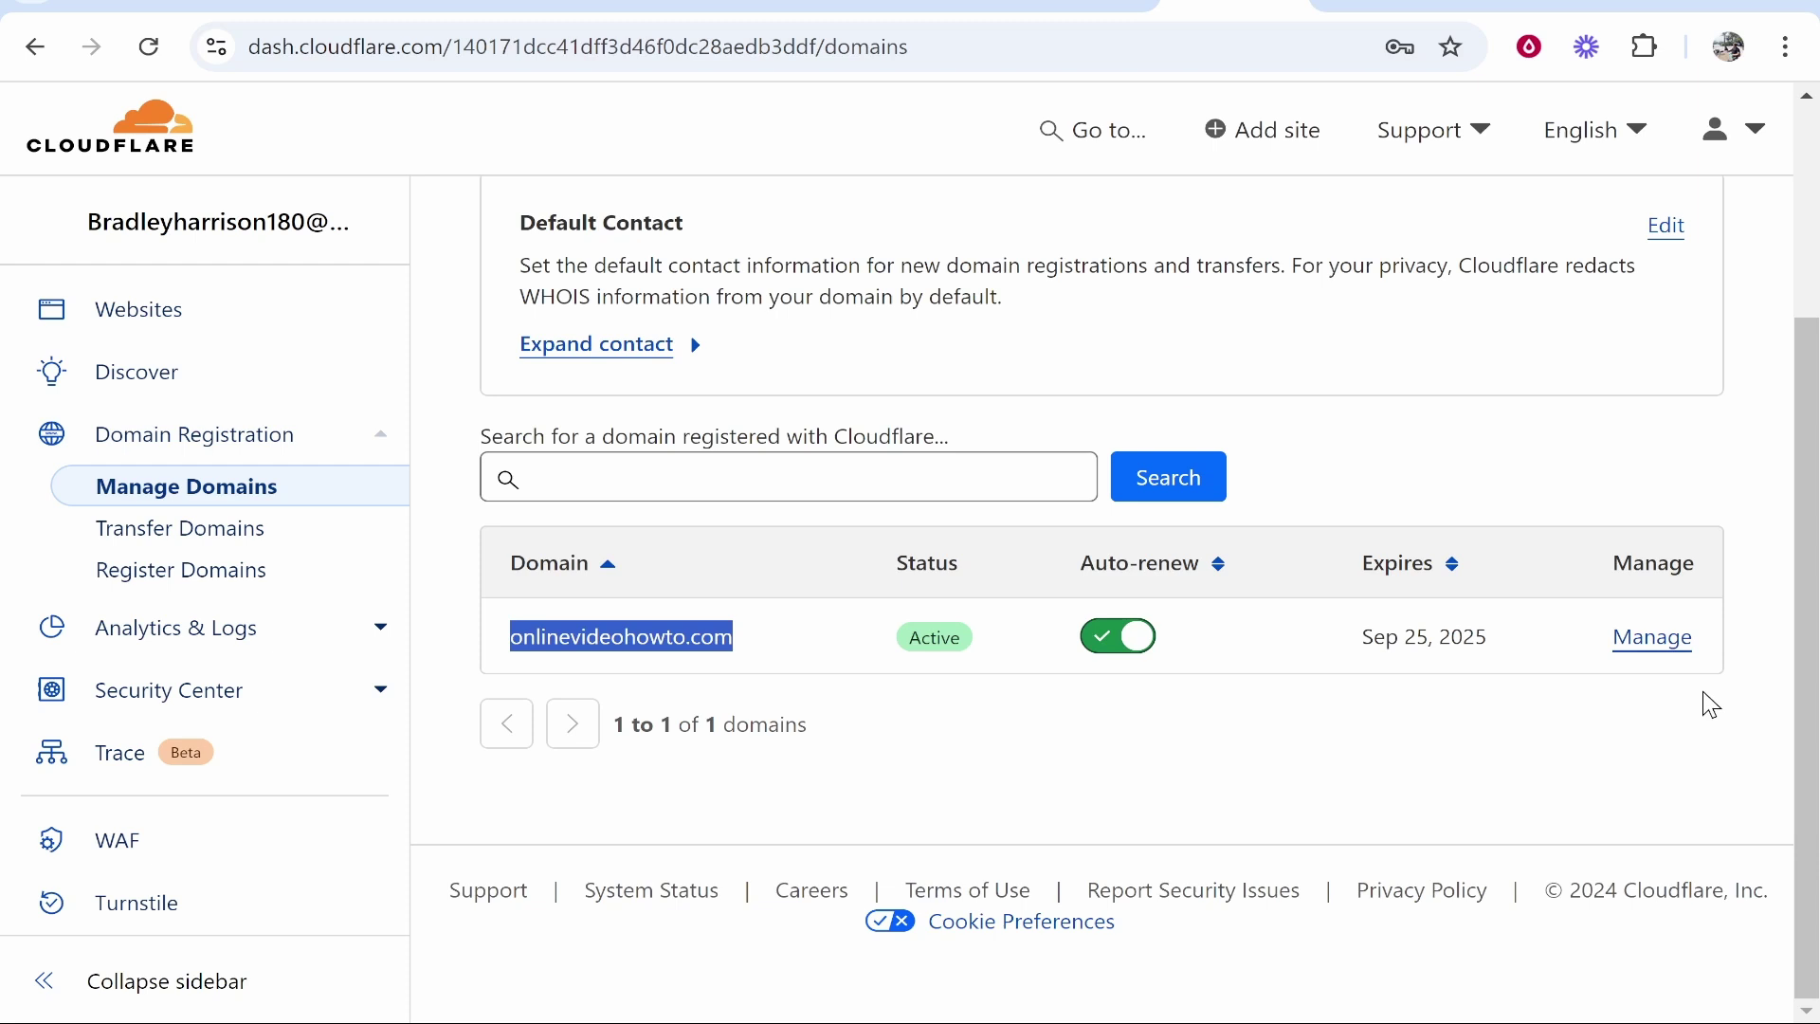